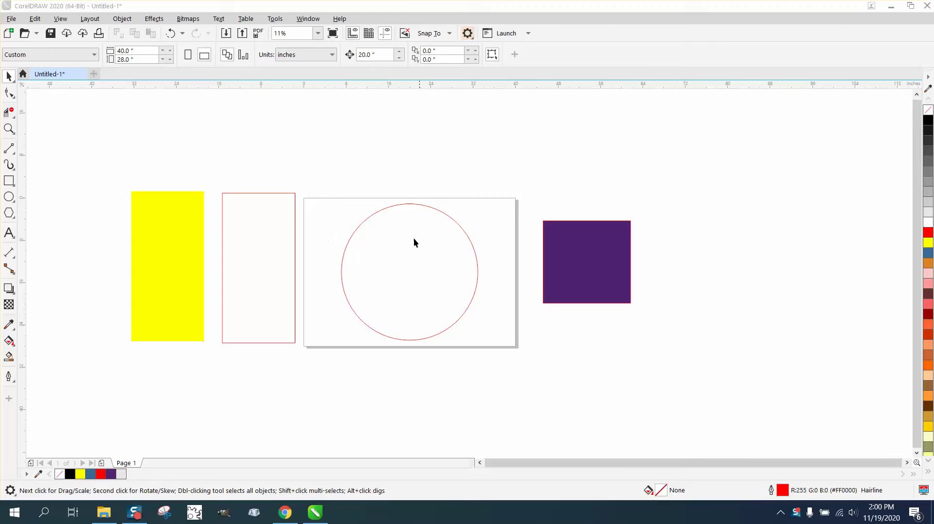
# Fill the circle with purple #502171 sampled from the square using the eyedropper.
pyautogui.click(9, 359)
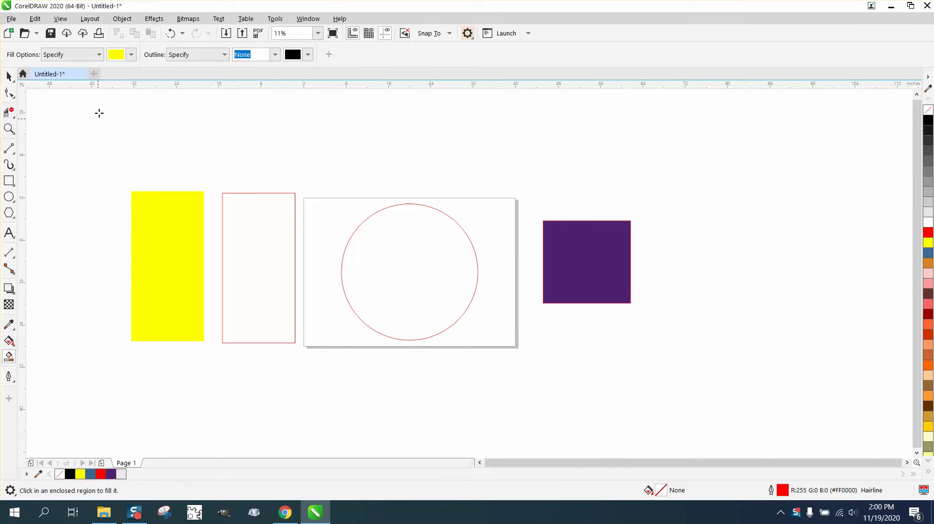
pyautogui.click(131, 55)
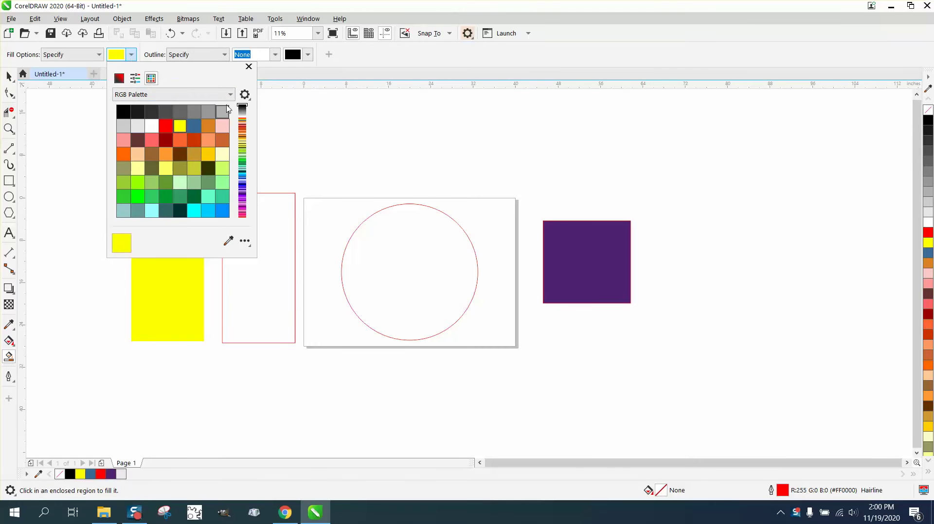
pyautogui.click(228, 241)
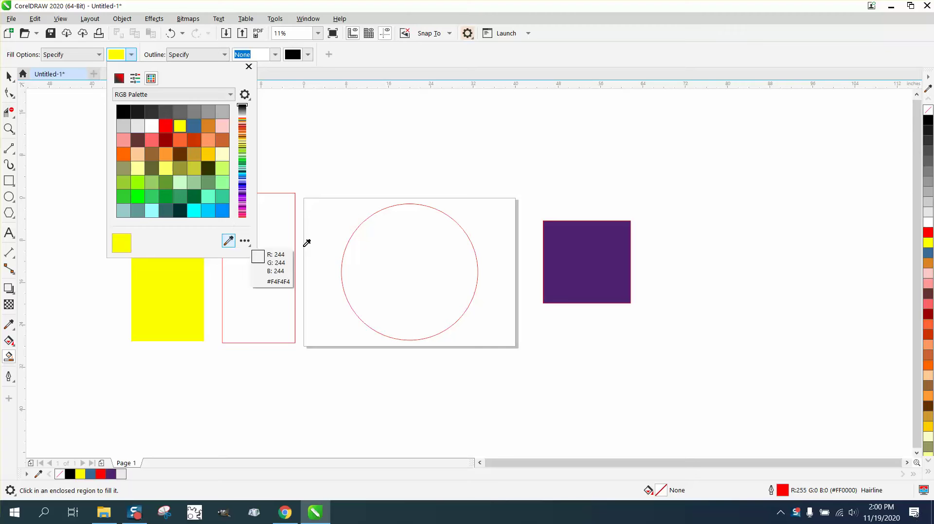
pyautogui.click(575, 259)
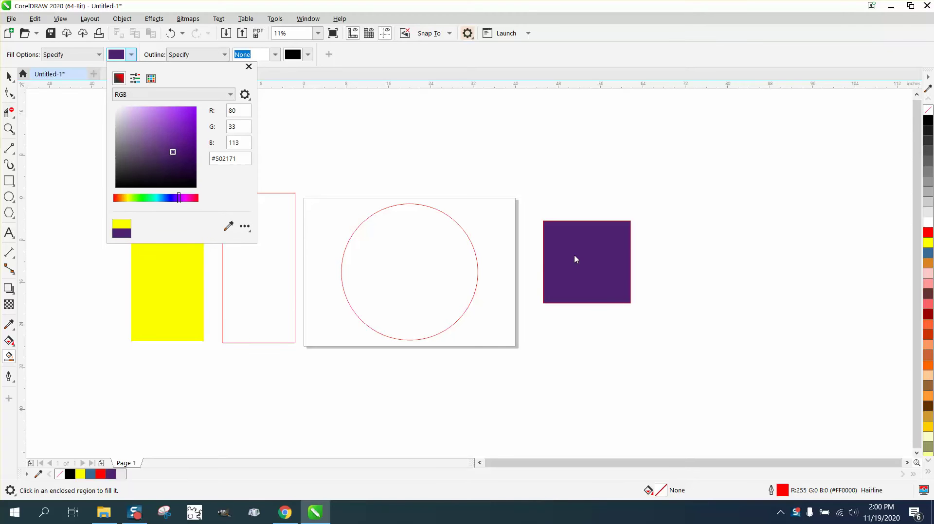
pyautogui.click(425, 257)
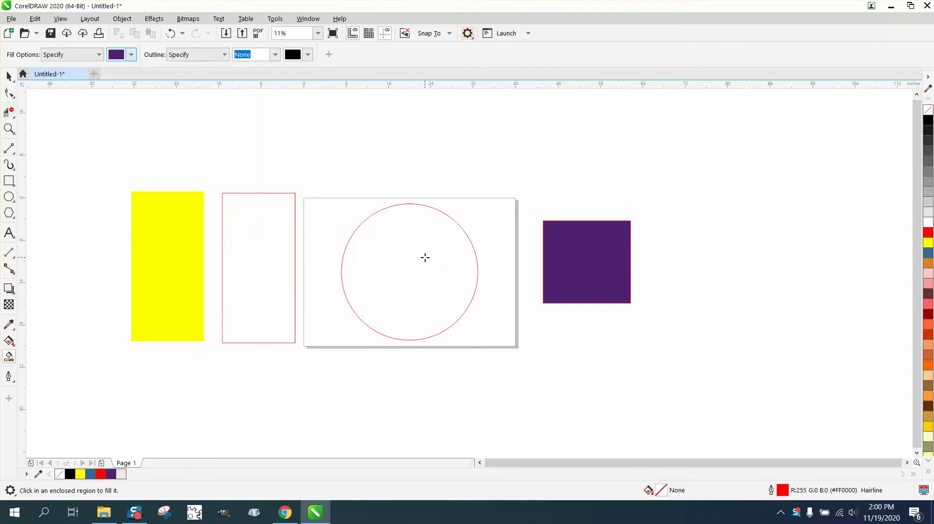
pyautogui.click(425, 257)
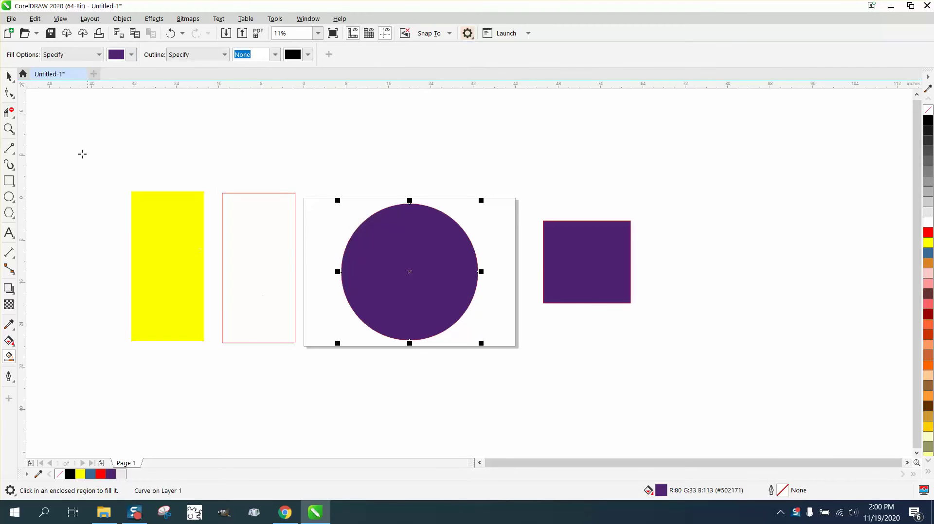
# Move the purple square further right; try moving the outlined frame, then undo that move.
pyautogui.click(9, 77)
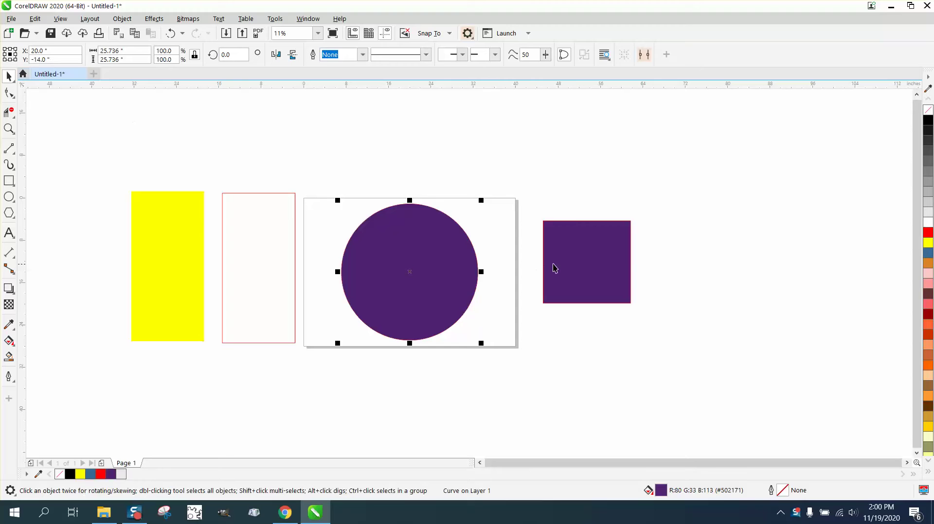
pyautogui.moveTo(555, 268); pyautogui.dragTo(649, 269)
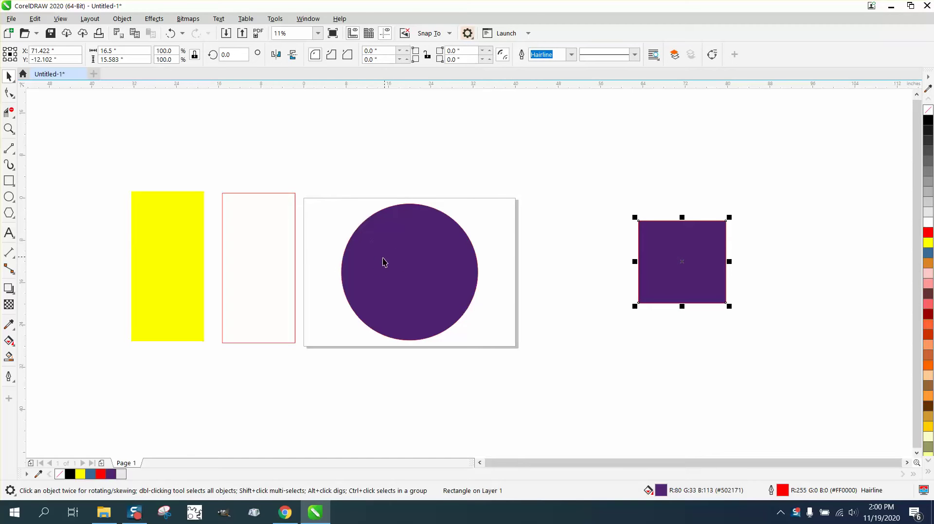
pyautogui.click(294, 262)
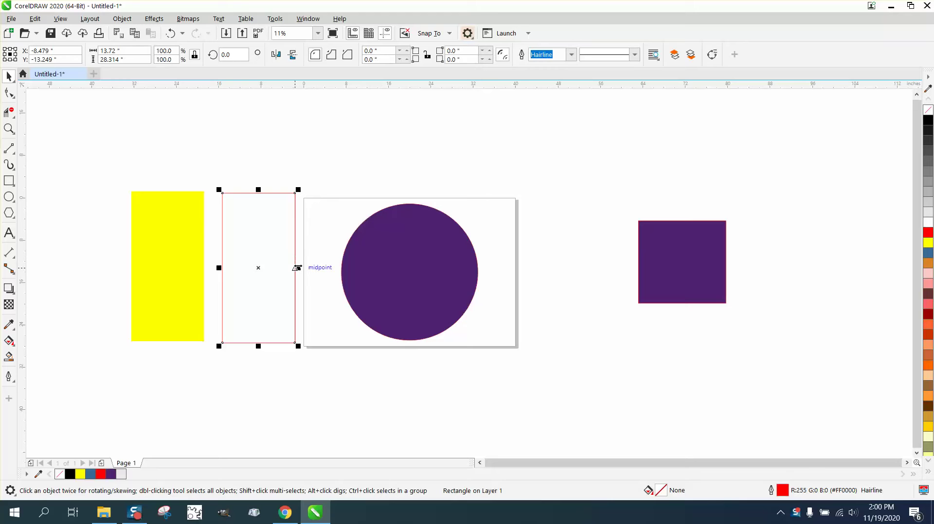
pyautogui.moveTo(295, 270); pyautogui.dragTo(409, 273)
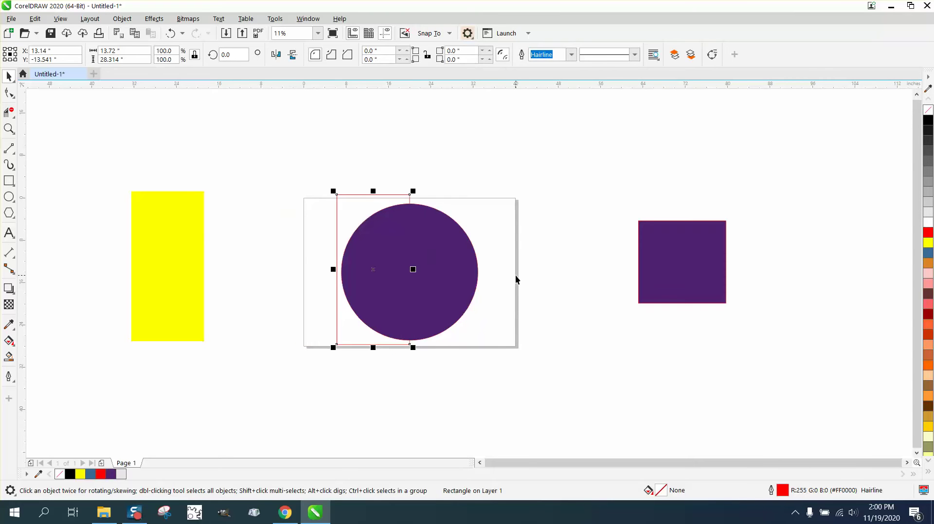
pyautogui.hotkey('ctrl', 'z')
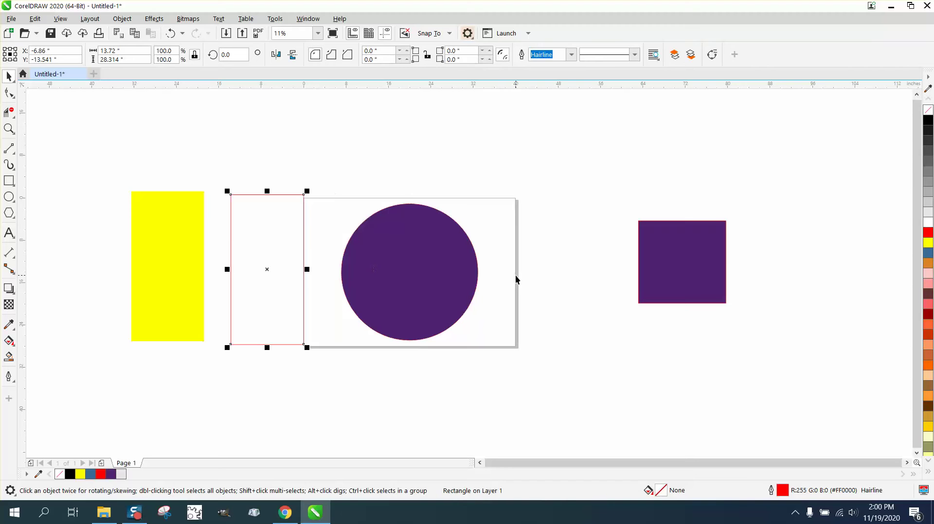
# Delete the yellow bar and fill the outlined frame yellow behind the circle's left half.
pyautogui.click(188, 254)
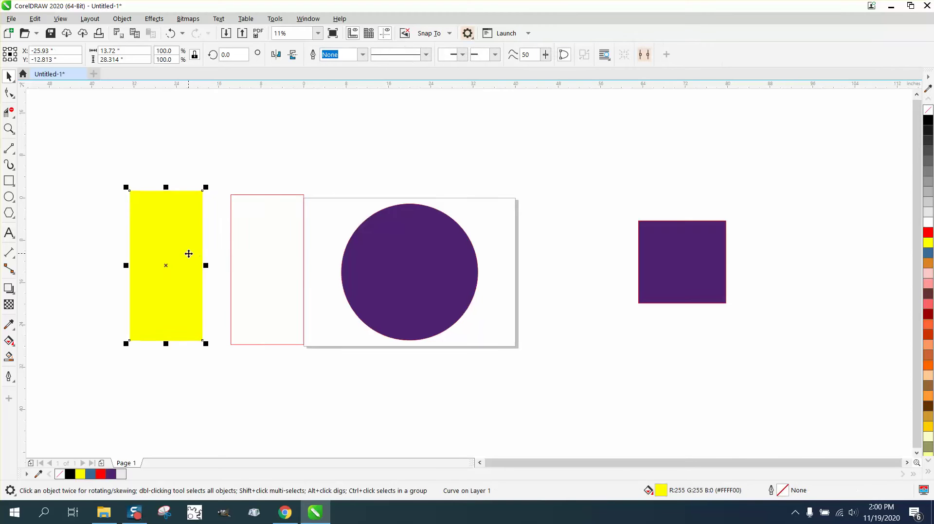
pyautogui.press('Delete')
pyautogui.click(296, 256)
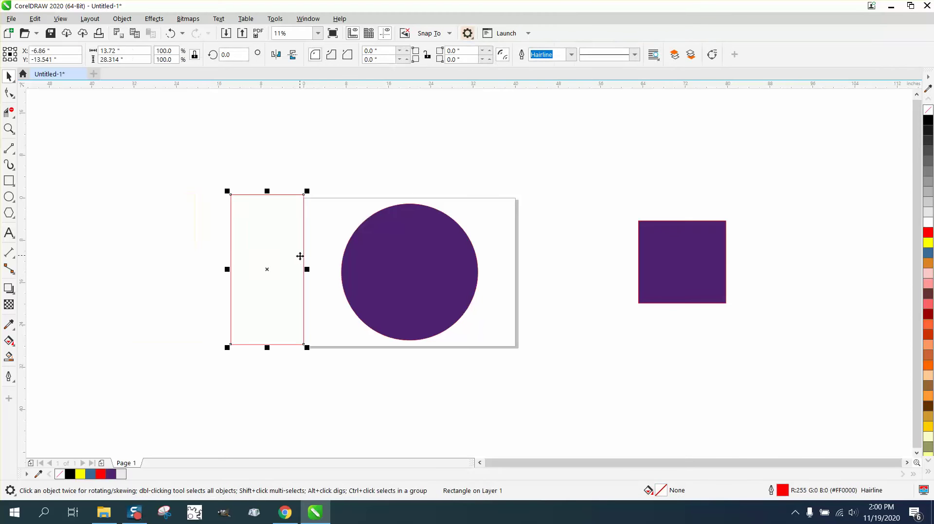
pyautogui.click(929, 242)
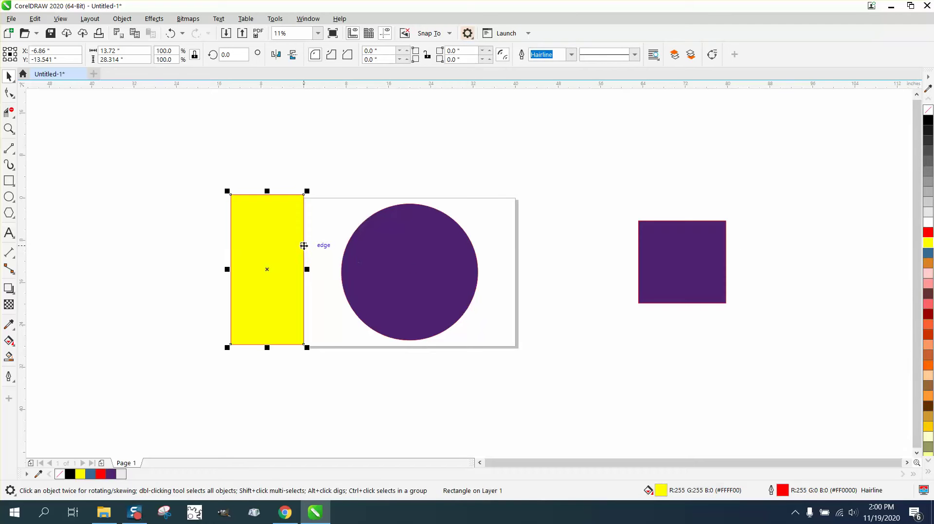
pyautogui.hotkey('ctrl', 'z')
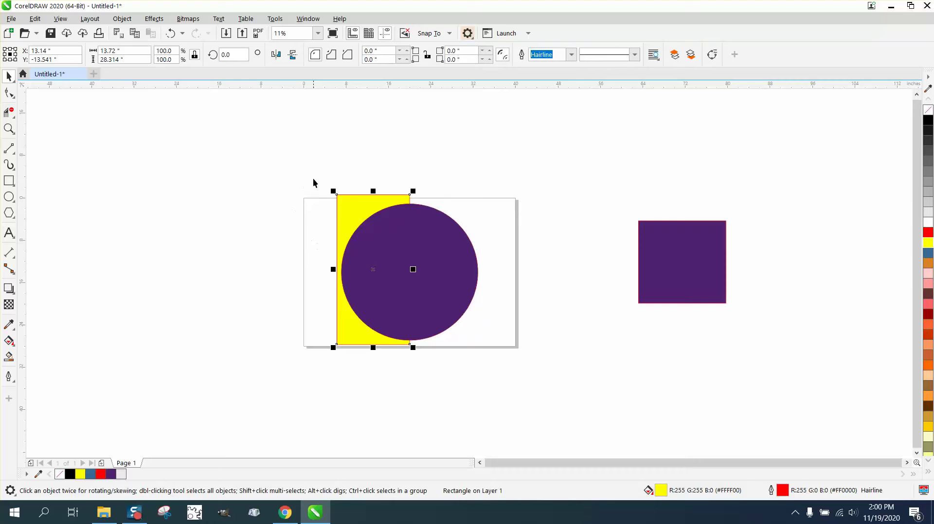
# Send the purple circle to the back of the page with Order > To Back of Page.
pyautogui.click(435, 232)
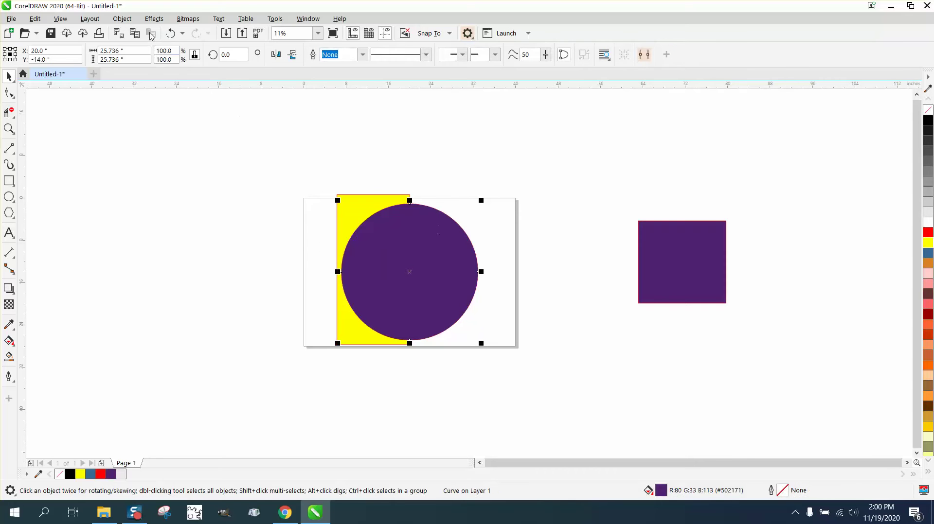
pyautogui.click(122, 19)
pyautogui.moveTo(235, 198)
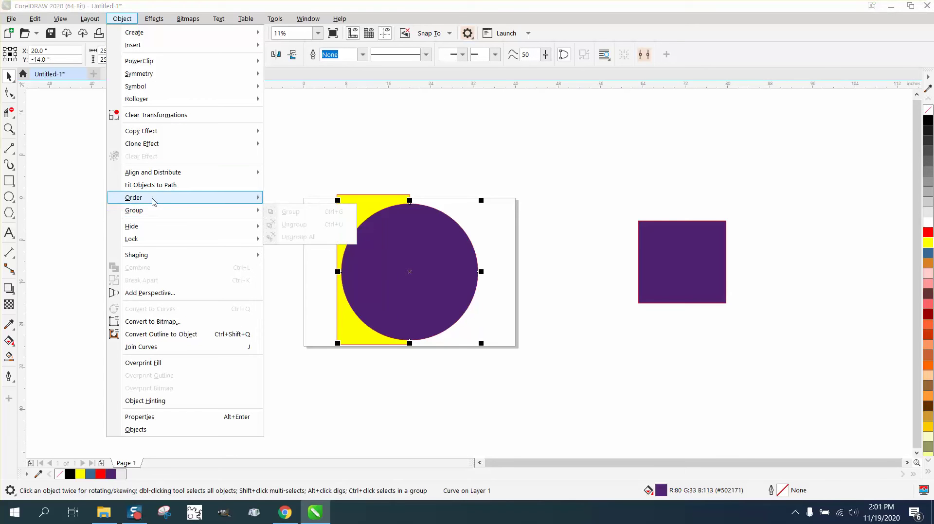
pyautogui.click(304, 211)
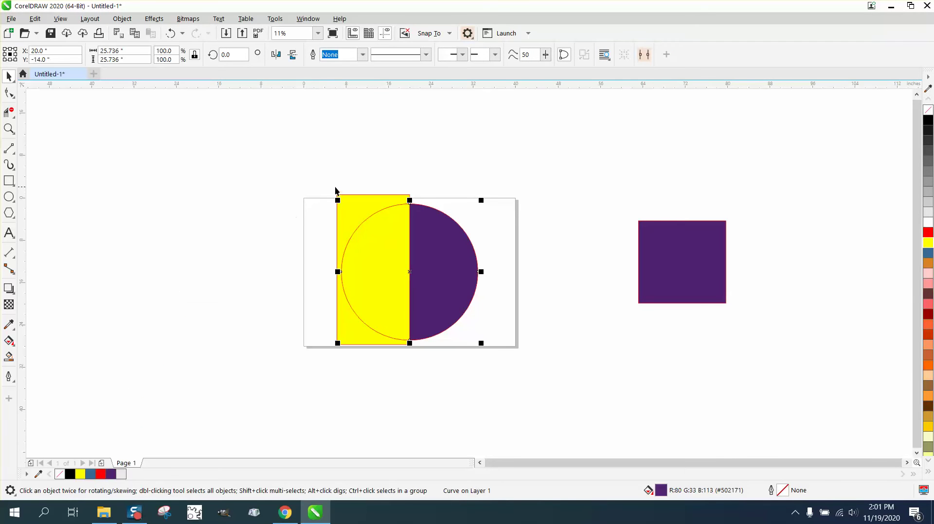
pyautogui.moveTo(305, 165); pyautogui.dragTo(515, 381)
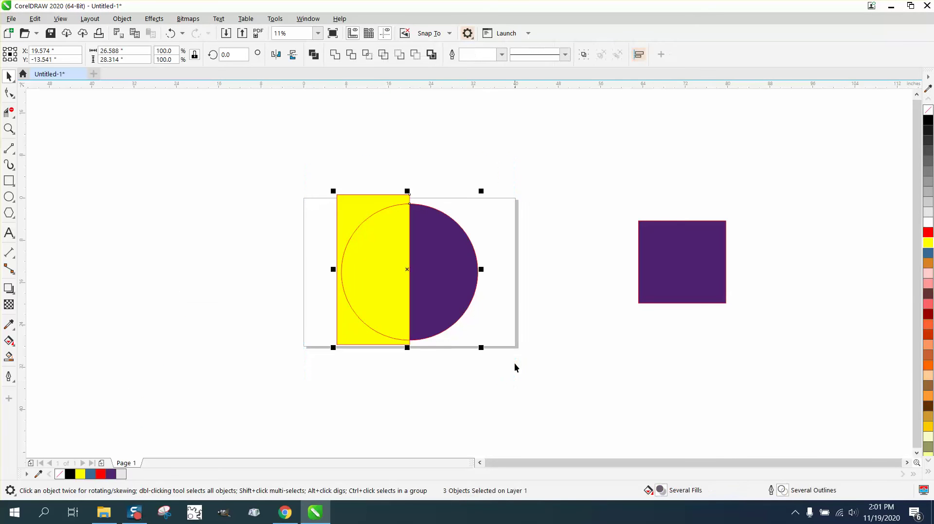
pyautogui.click(554, 235)
# Remove the outlines of the circle and yellow rectangle, then marquee-select all the shapes.
pyautogui.click(382, 212)
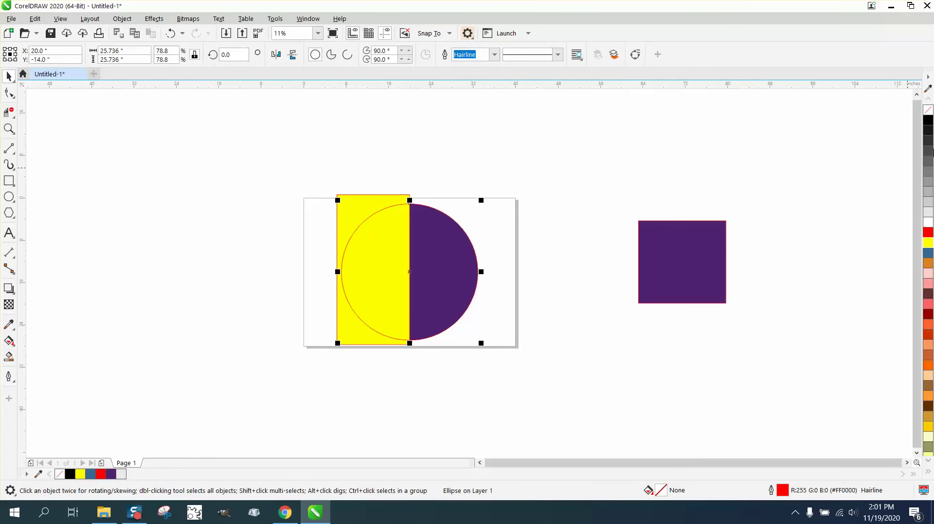
pyautogui.rightClick(928, 110)
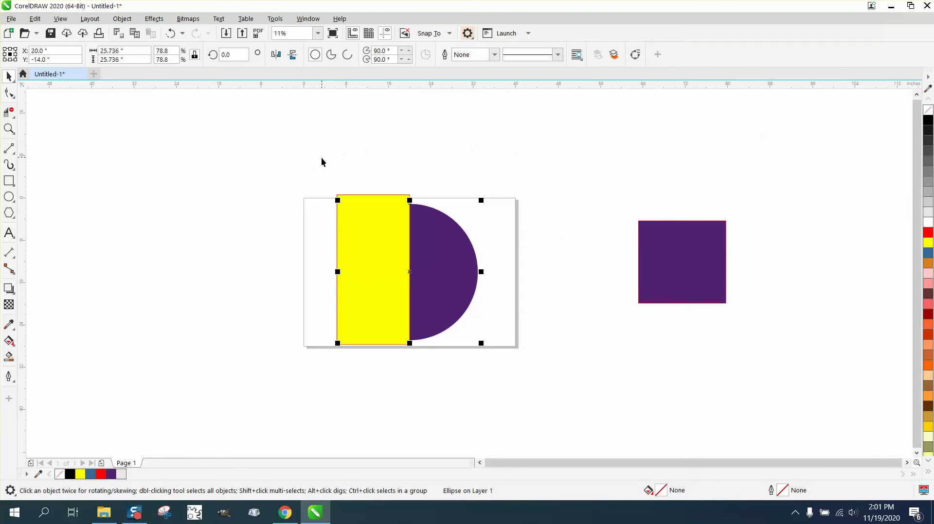
pyautogui.click(375, 193)
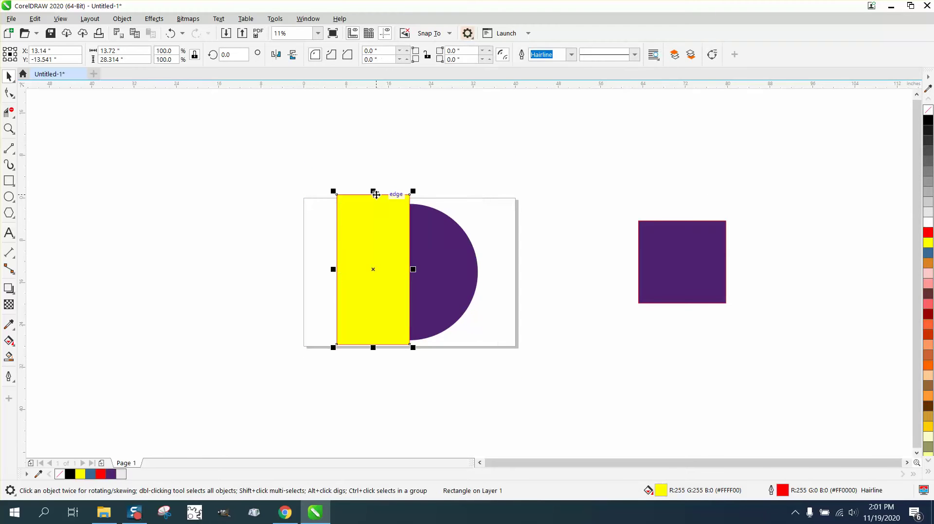
pyautogui.rightClick(928, 110)
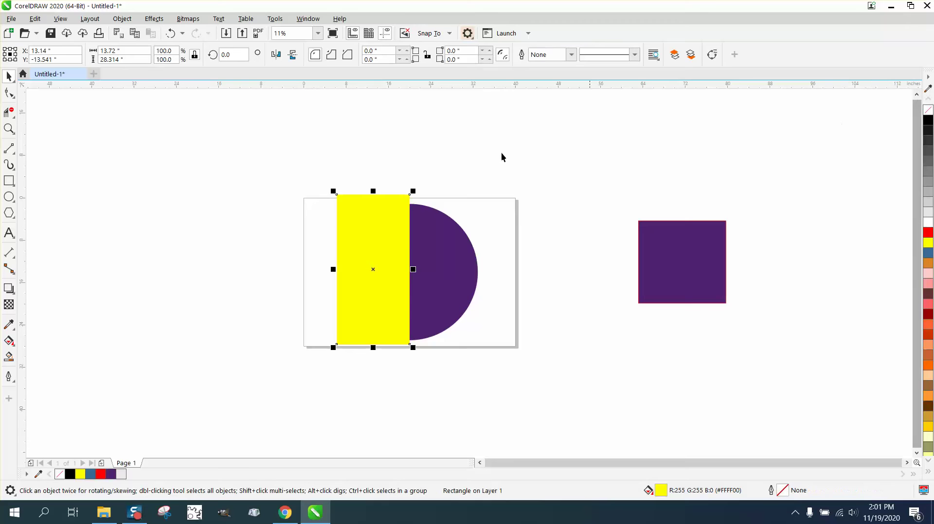
pyautogui.moveTo(343, 164); pyautogui.dragTo(357, 271)
pyautogui.moveTo(532, 364); pyautogui.dragTo(532, 363)
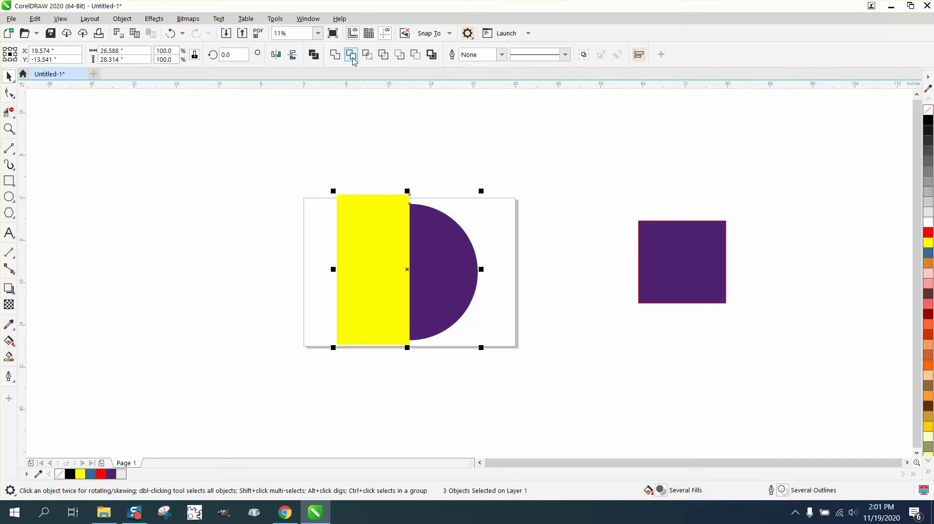
# Attempt a trim, then create a purple half-circle from the rectangle–circle overlap and nudge it aside.
pyautogui.click(351, 56)
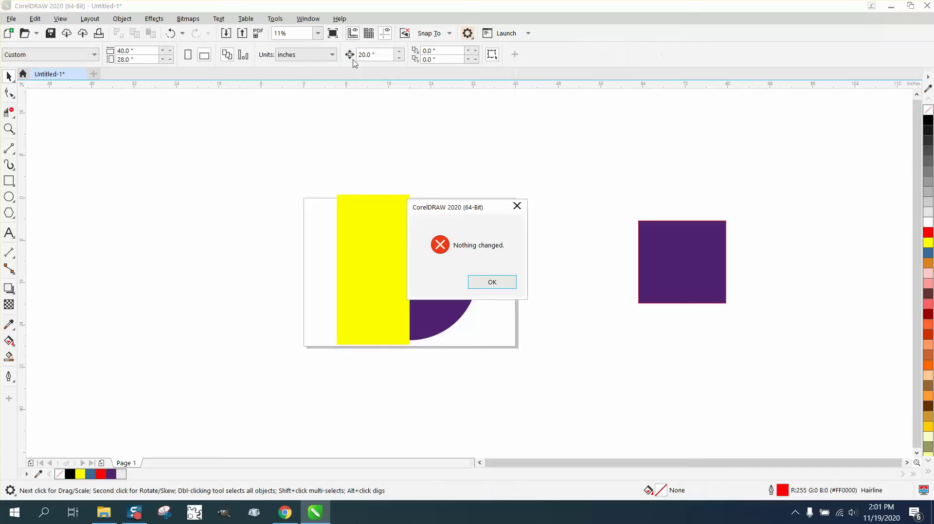
pyautogui.click(489, 283)
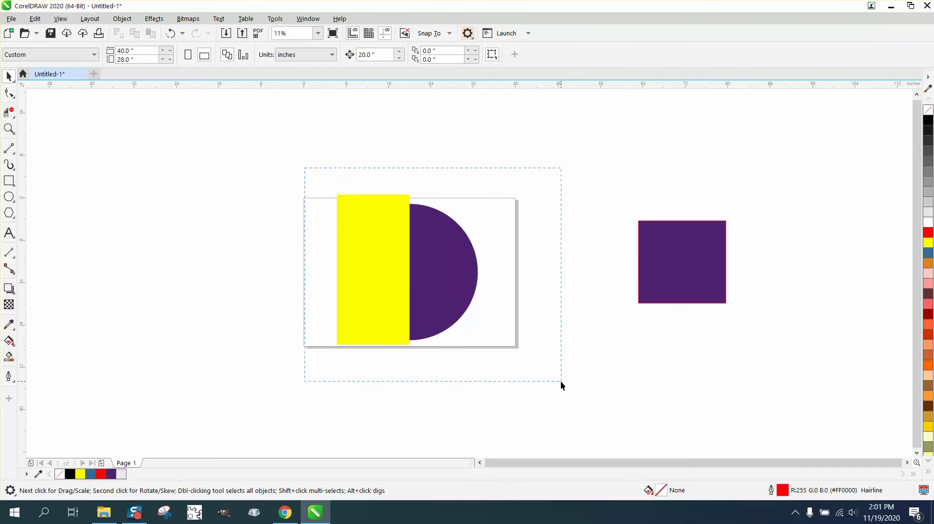
pyautogui.moveTo(560, 380); pyautogui.dragTo(561, 381)
pyautogui.click(368, 54)
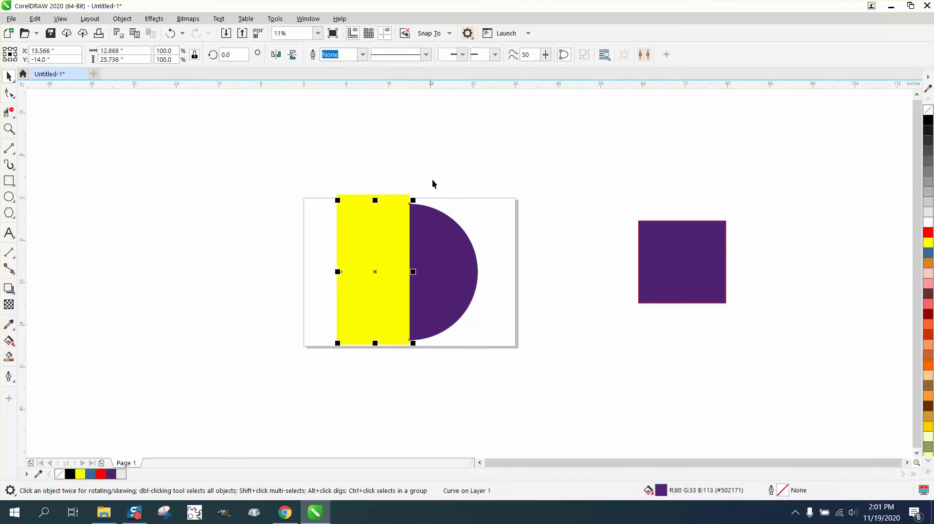
pyautogui.press('Left')
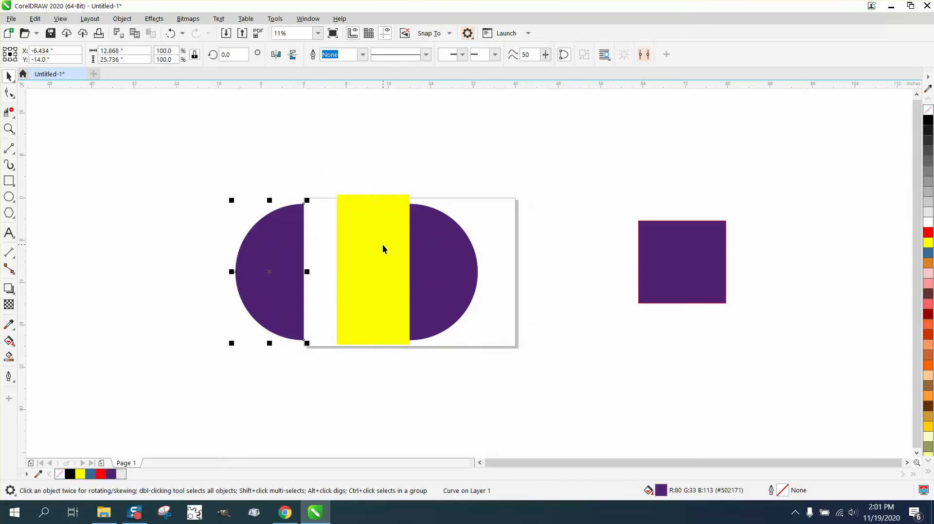
# Delete the yellow rectangle and the old purple circle.
pyautogui.click(381, 245)
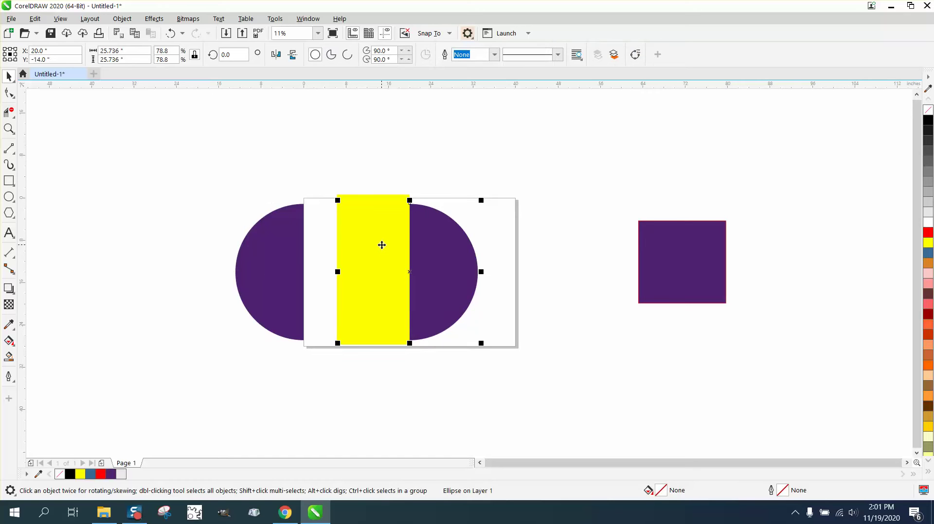
pyautogui.press('Delete')
pyautogui.click(381, 245)
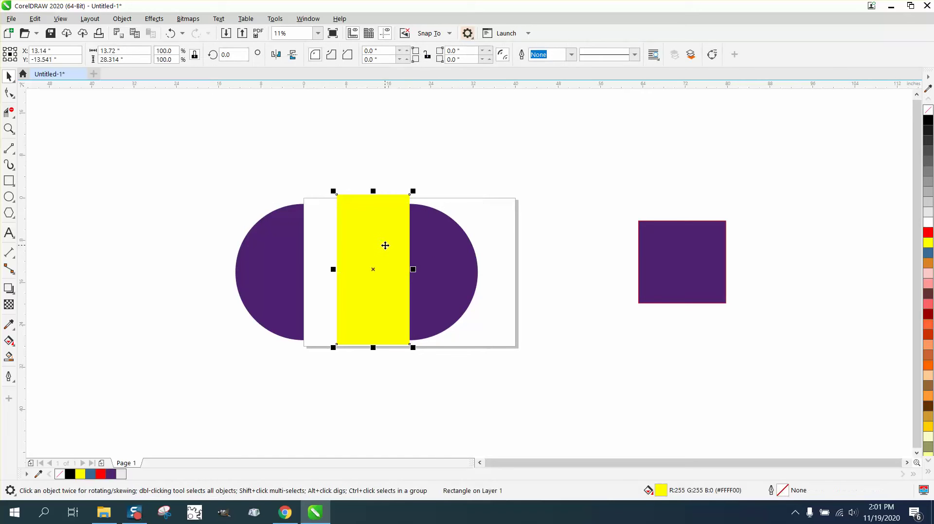
pyautogui.press('Delete')
pyautogui.click(431, 250)
pyautogui.press('Delete')
# Move the half-circle back and Ctrl-drag a mirrored copy to form a full circle.
pyautogui.click(280, 254)
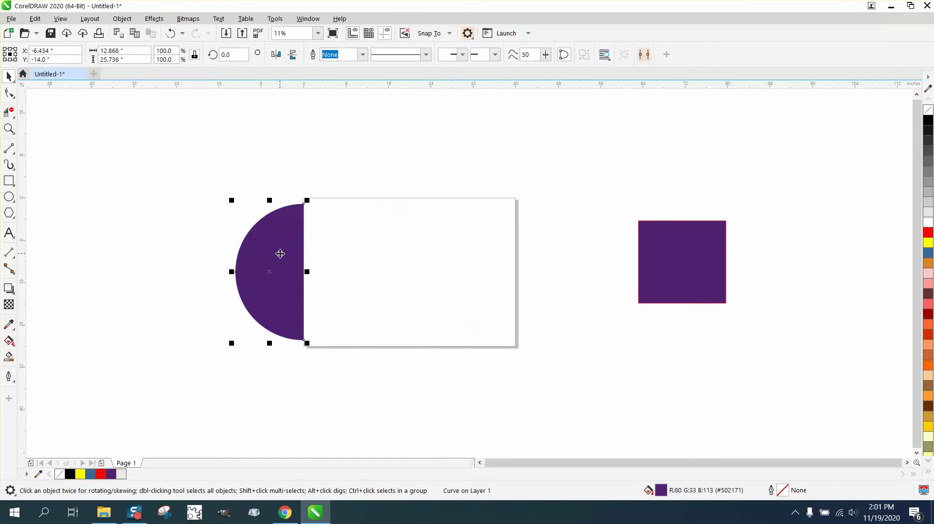
pyautogui.press('Right')
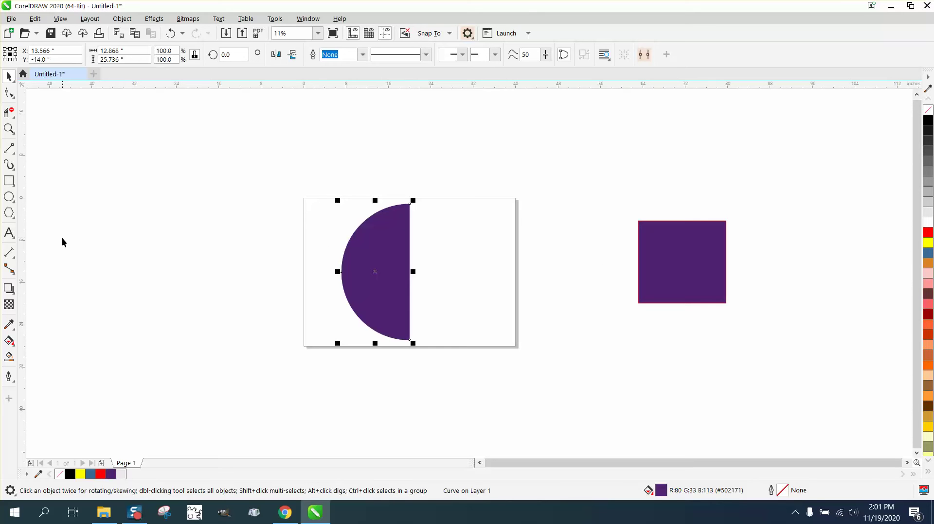
pyautogui.moveTo(336, 271); pyautogui.dragTo(417, 272)
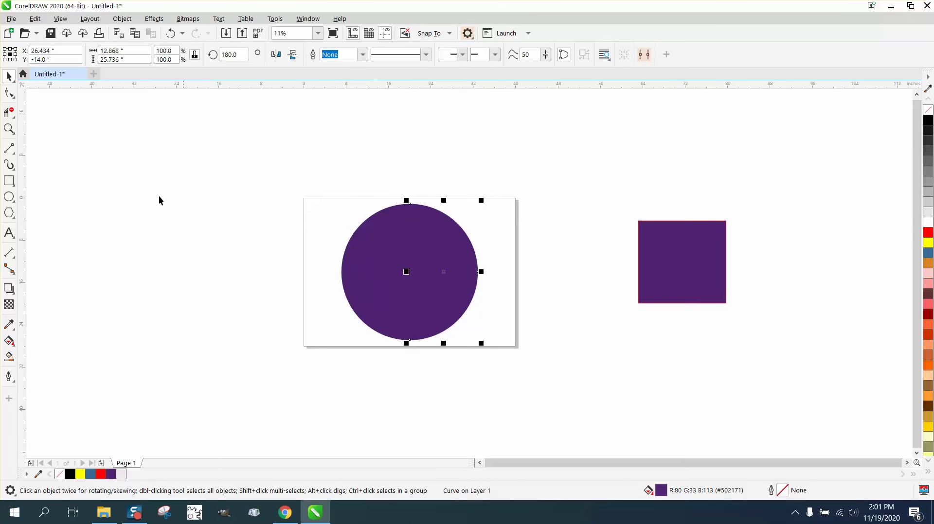
# Zoom in repeatedly on the faint seam at the top of the circle.
pyautogui.click(9, 129)
pyautogui.moveTo(364, 192); pyautogui.dragTo(433, 234)
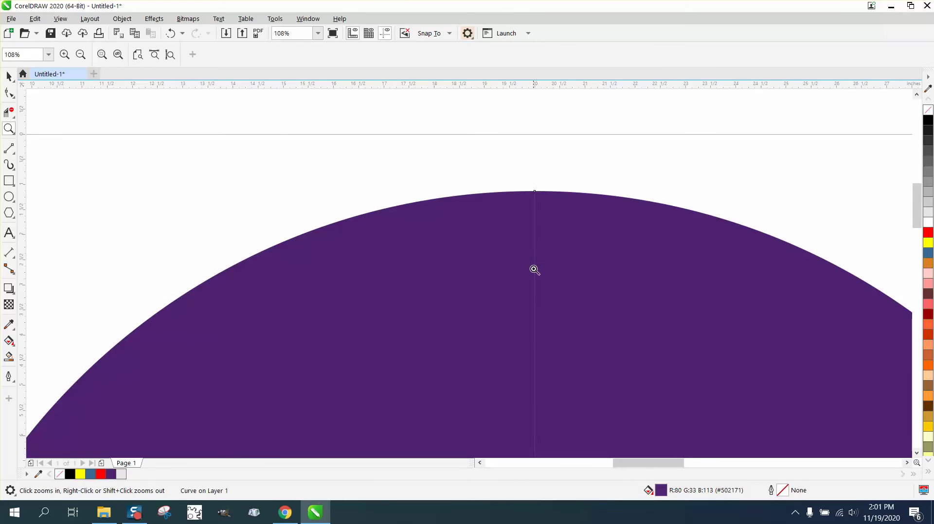
pyautogui.scroll(-2, 524, 259)
pyautogui.moveTo(519, 223); pyautogui.dragTo(562, 372)
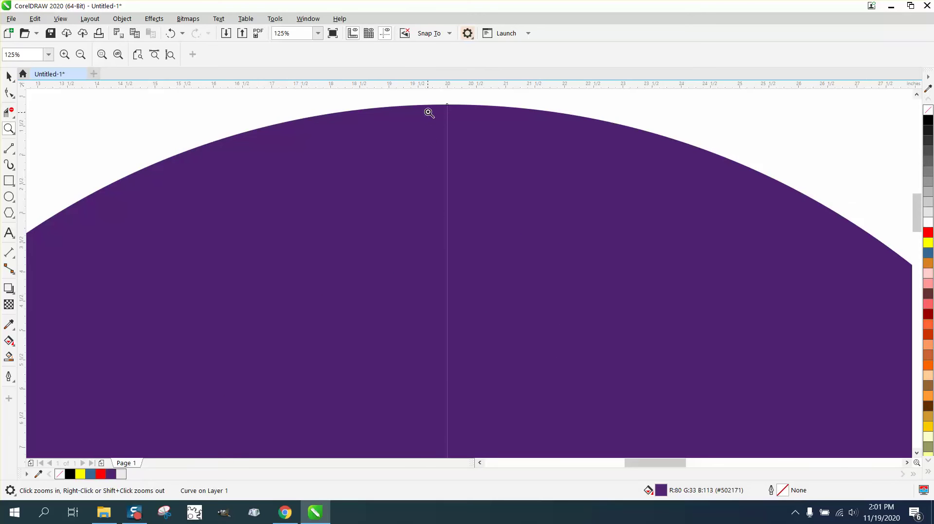
pyautogui.moveTo(428, 97); pyautogui.dragTo(469, 351)
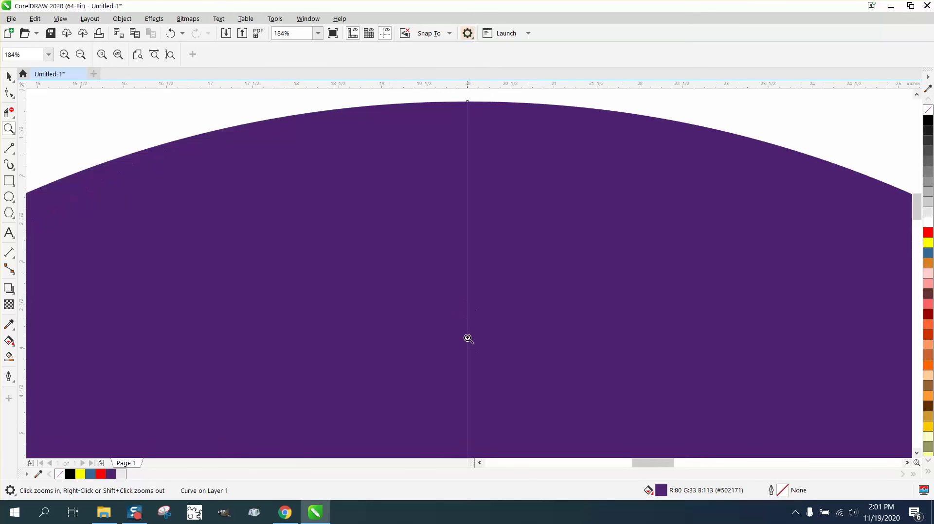
pyautogui.rightClick(465, 283)
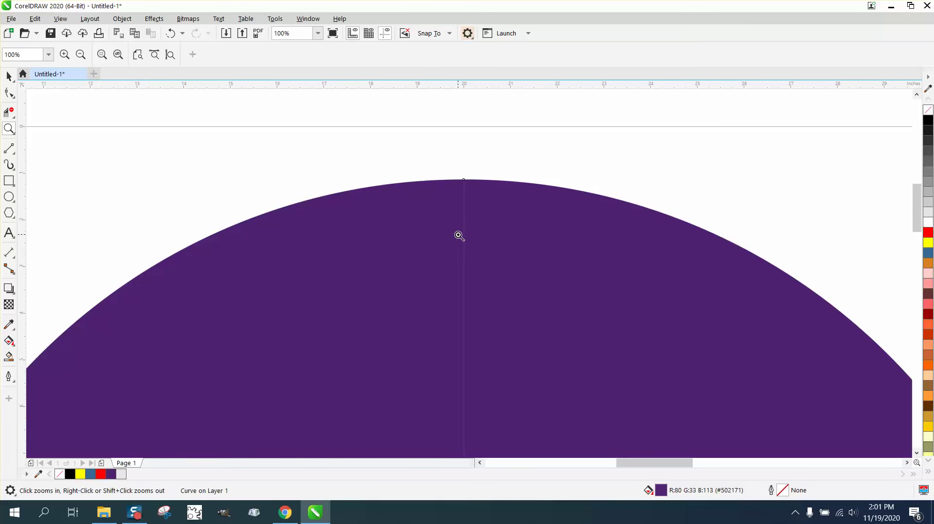
# Zoom deep into the seam line, back out, and select the 2-Point Line tool.
pyautogui.moveTo(449, 174); pyautogui.dragTo(479, 357)
pyautogui.moveTo(459, 264); pyautogui.dragTo(479, 298)
pyautogui.rightClick(385, 267)
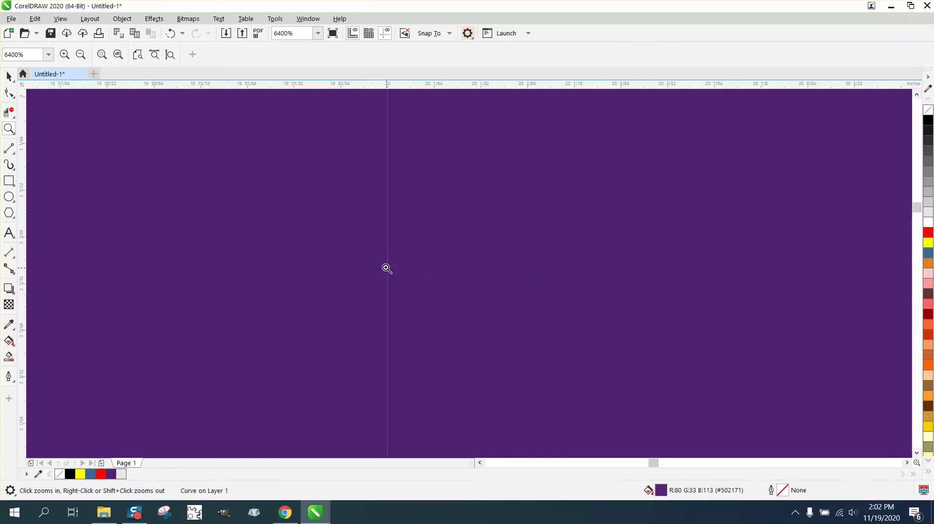
pyautogui.scroll(-8, 381, 264)
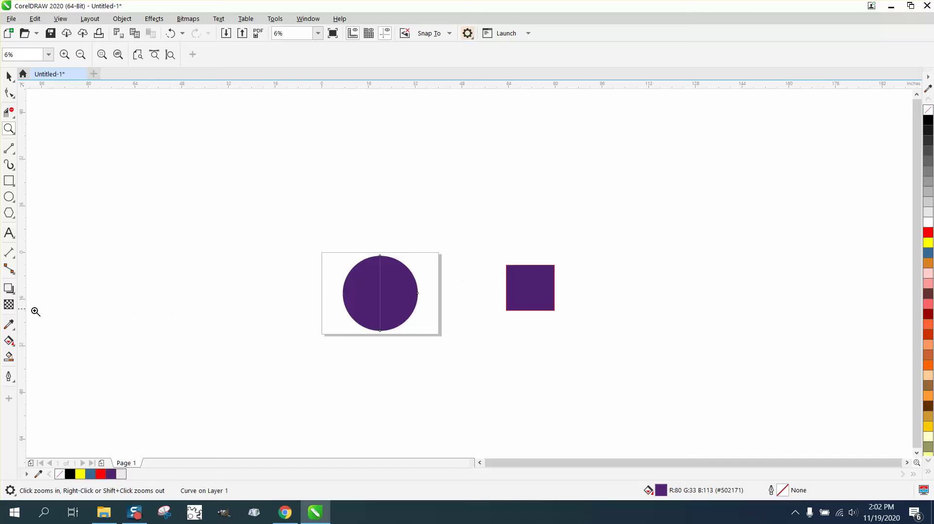
pyautogui.click(14, 155)
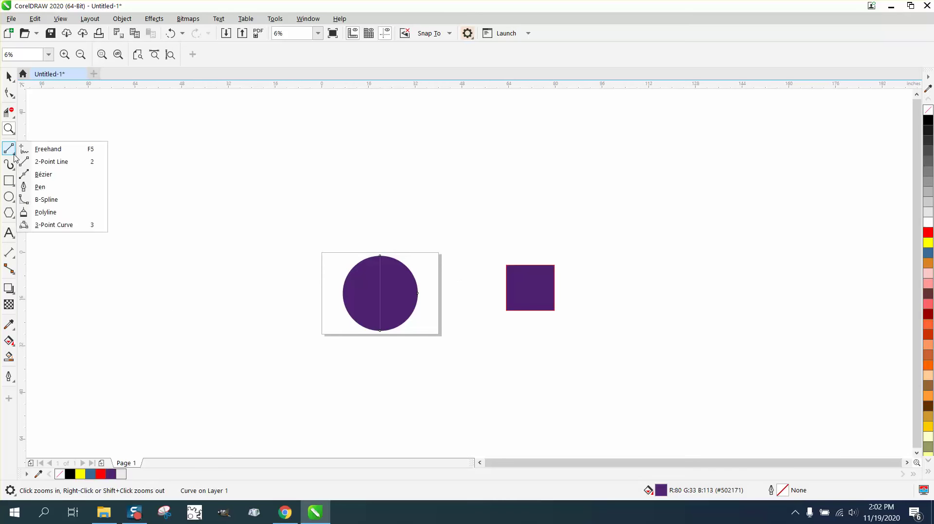
pyautogui.click(38, 161)
# Draw a vertical line left of the page and set its outline to #502171 sampled from the square.
pyautogui.moveTo(257, 167); pyautogui.dragTo(255, 349)
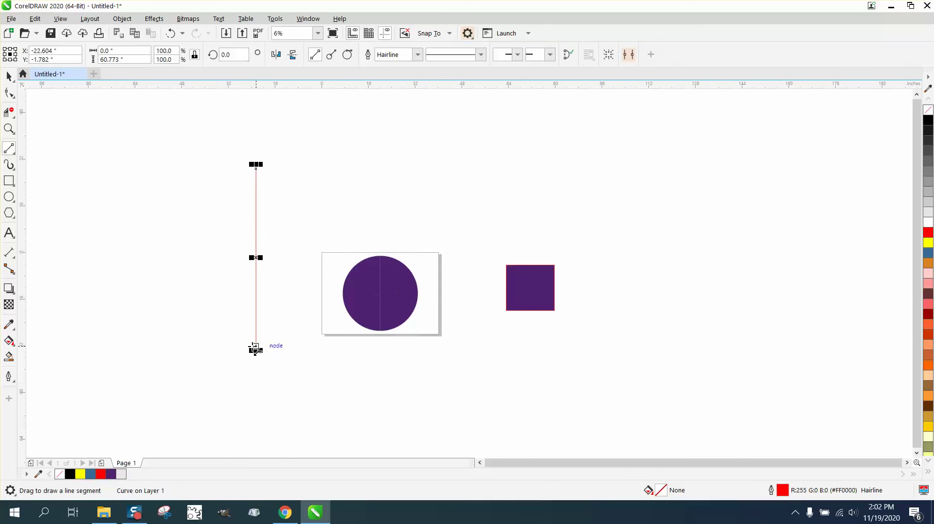
pyautogui.doubleClick(783, 491)
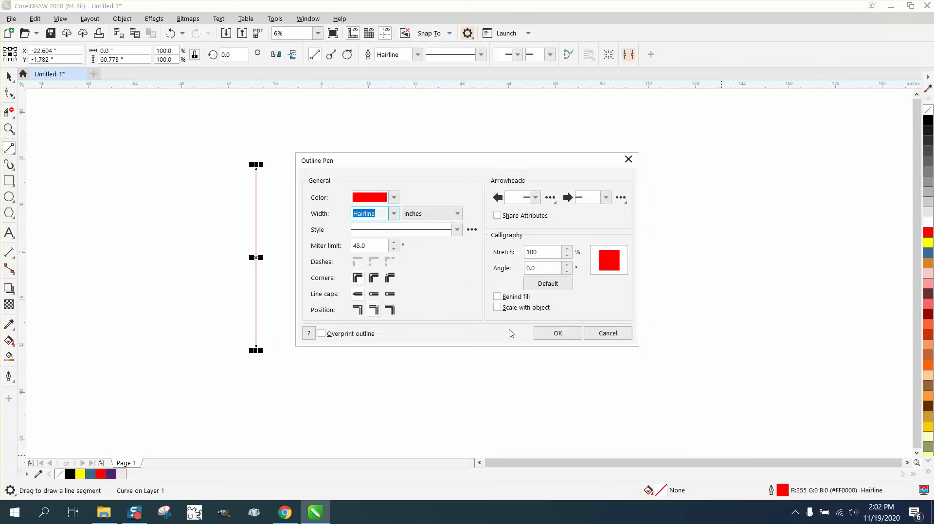
pyautogui.click(395, 198)
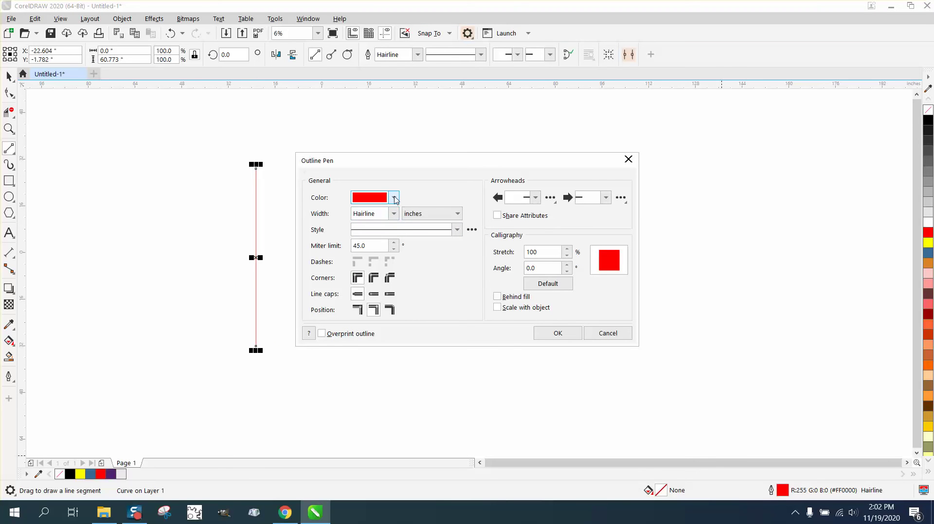
pyautogui.click(441, 170)
pyautogui.moveTo(494, 167); pyautogui.dragTo(751, 162)
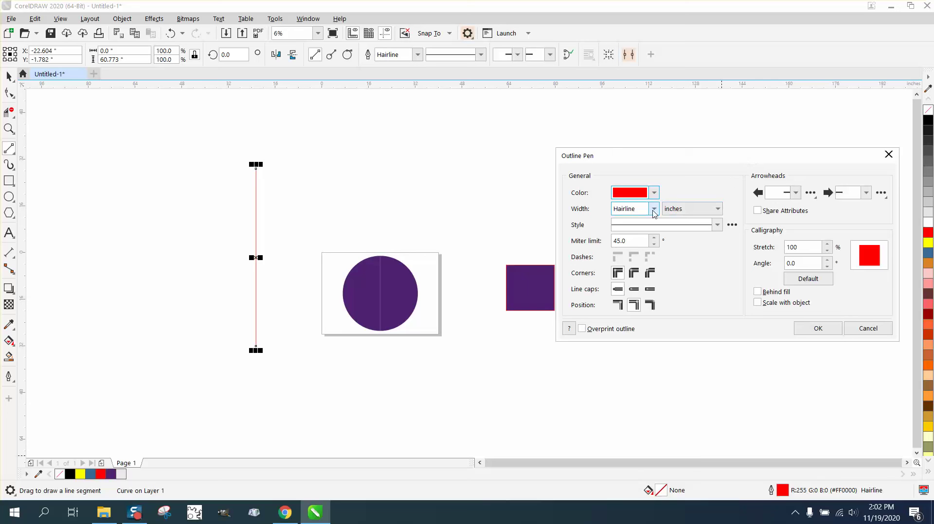
pyautogui.click(654, 193)
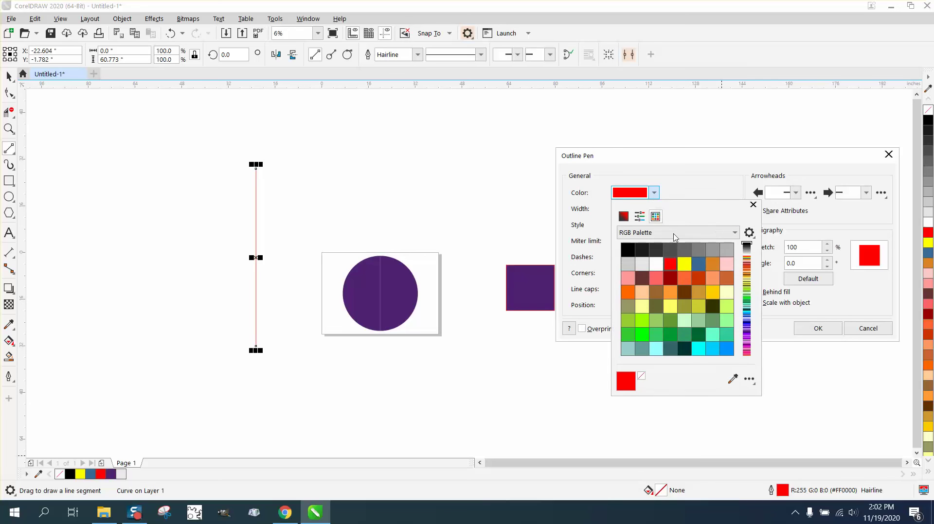
pyautogui.click(731, 379)
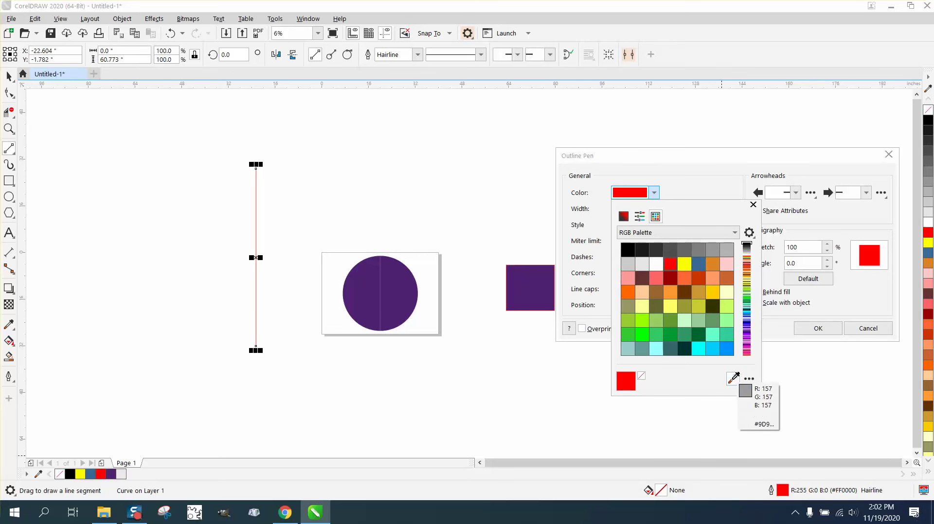
pyautogui.click(534, 289)
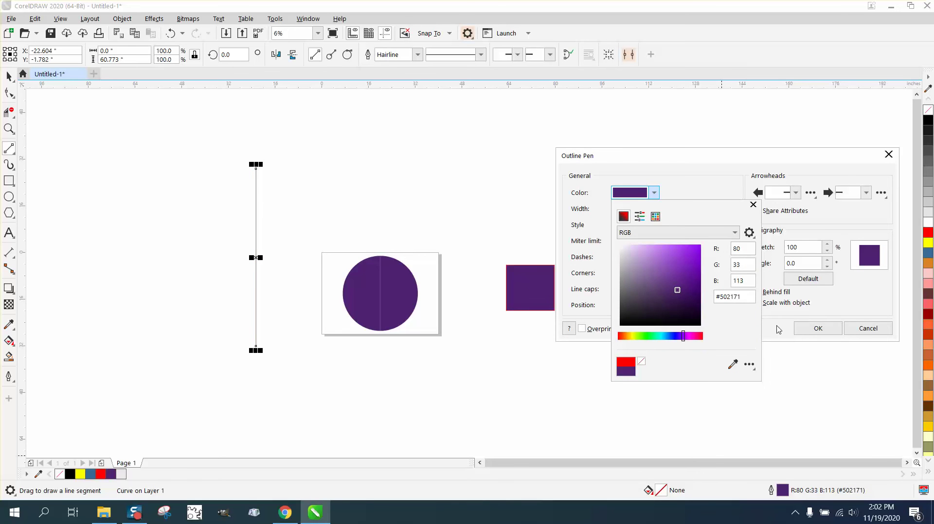
pyautogui.click(811, 329)
# Confirm the purple outline, centre the line with P, and trim its ends outside the circle.
pyautogui.click(817, 328)
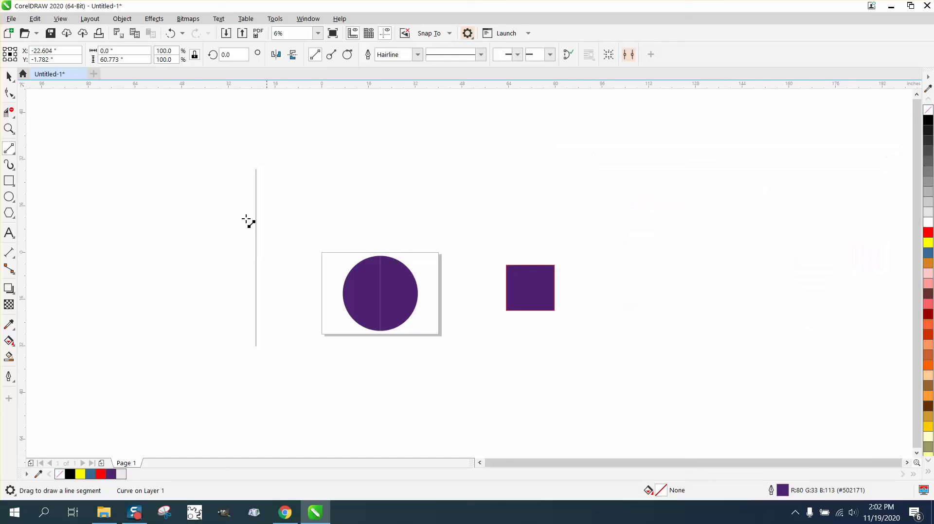
pyautogui.click(9, 77)
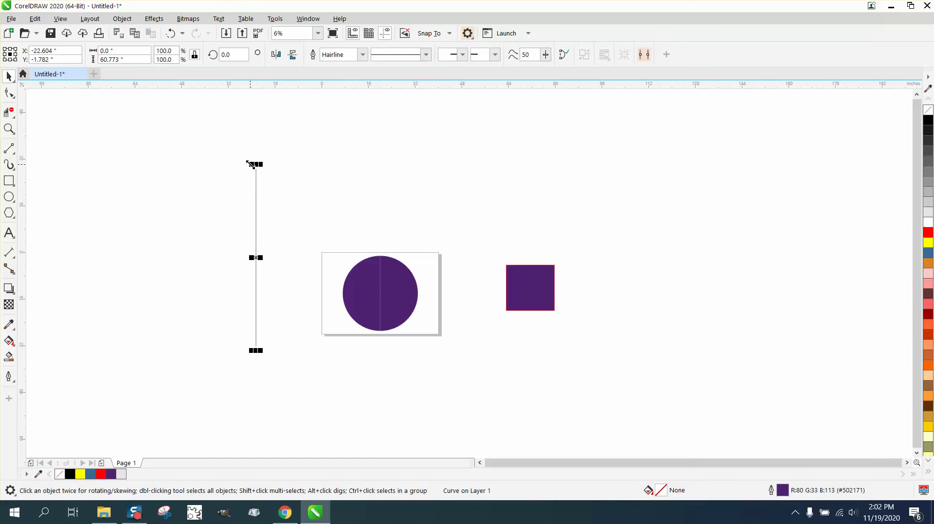
pyautogui.press('p')
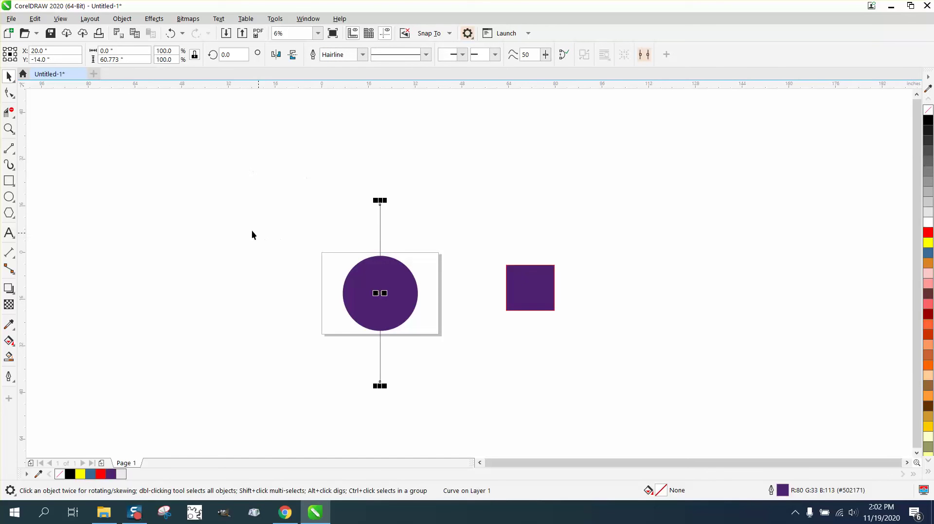
pyautogui.click(9, 113)
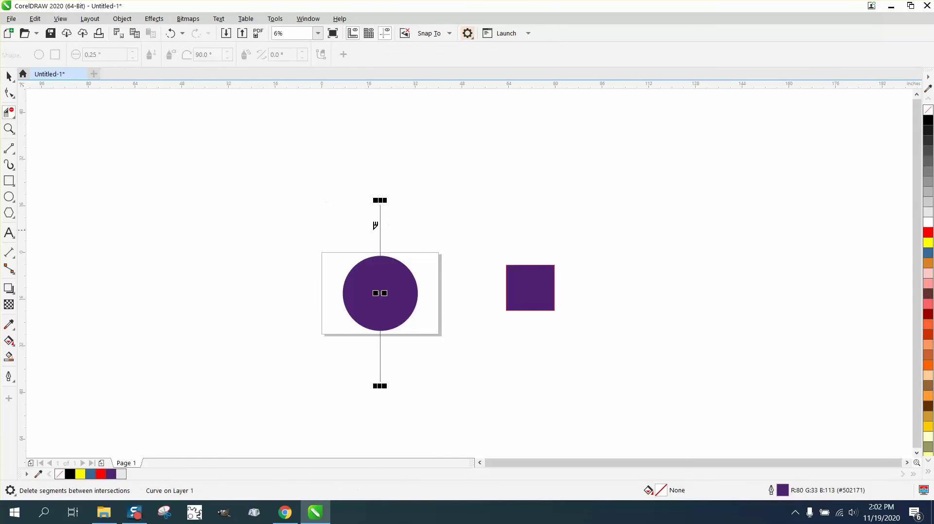
pyautogui.click(378, 226)
pyautogui.moveTo(347, 360); pyautogui.dragTo(430, 363)
# Zoom in on the circle's top to check the line, then restore the hairline to the centre line.
pyautogui.click(9, 129)
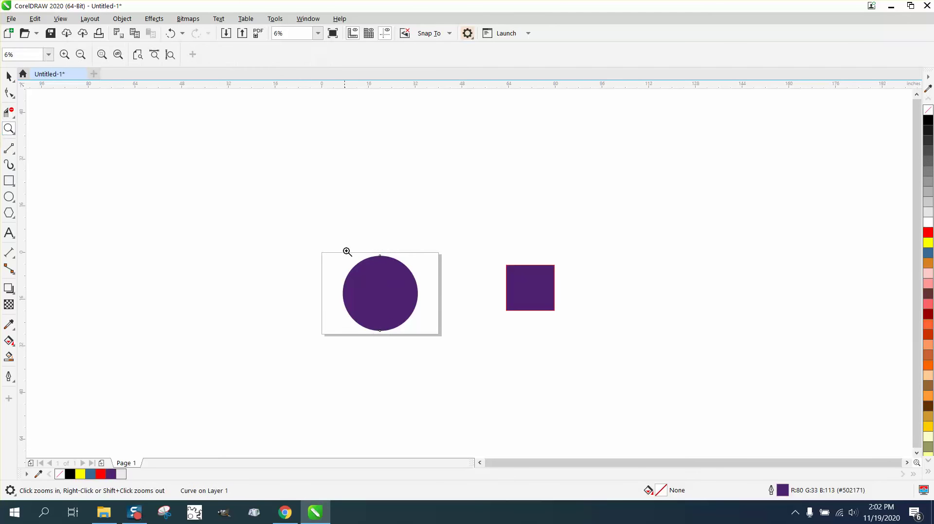
pyautogui.moveTo(365, 253); pyautogui.dragTo(383, 270)
pyautogui.scroll(-2, 367, 265)
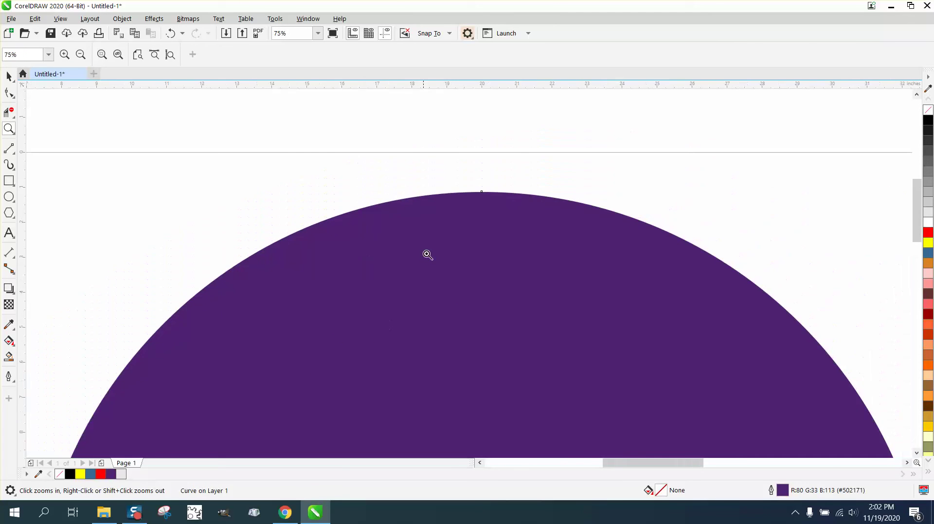
pyautogui.moveTo(454, 196); pyautogui.dragTo(566, 266)
pyautogui.rightClick(532, 256)
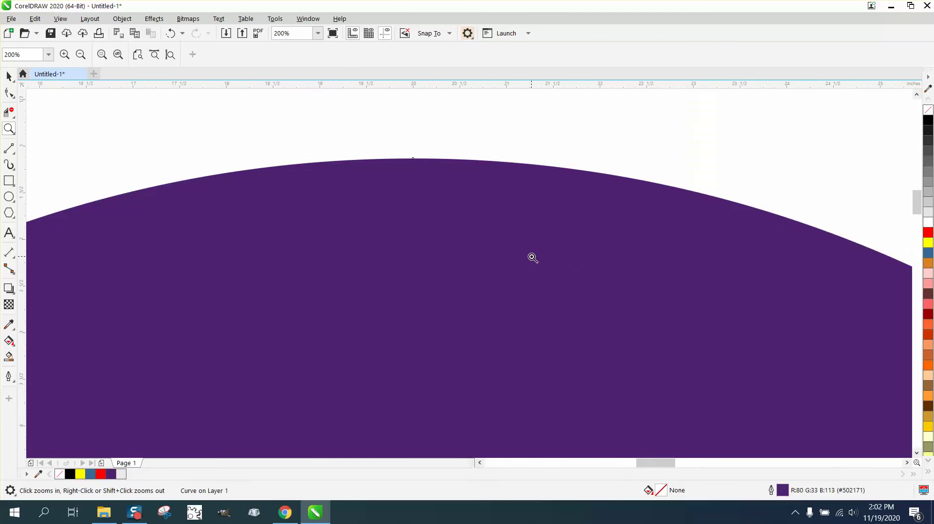
pyautogui.moveTo(376, 146); pyautogui.dragTo(491, 228)
pyautogui.rightClick(471, 211)
pyautogui.rightClick(473, 212)
pyautogui.rightClick(434, 230)
pyautogui.rightClick(434, 234)
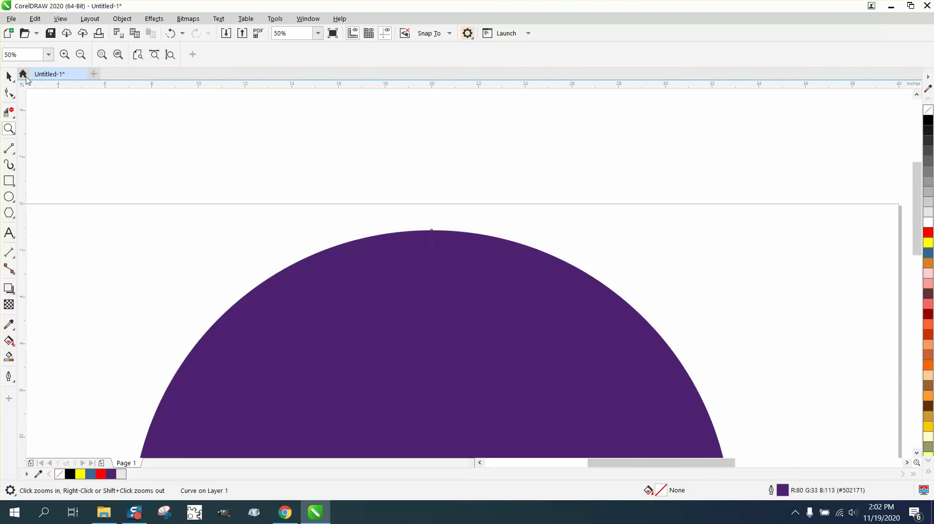
pyautogui.click(9, 75)
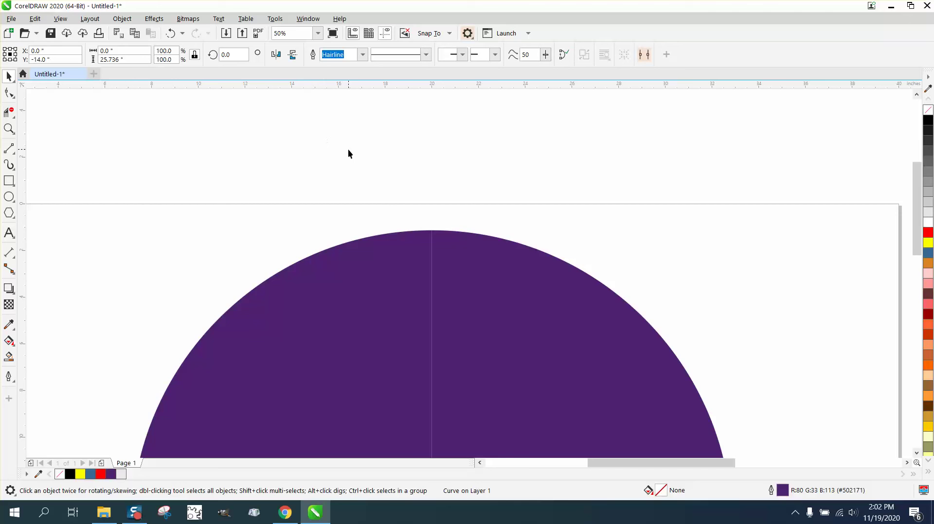
pyautogui.scroll(-1, 392, 197)
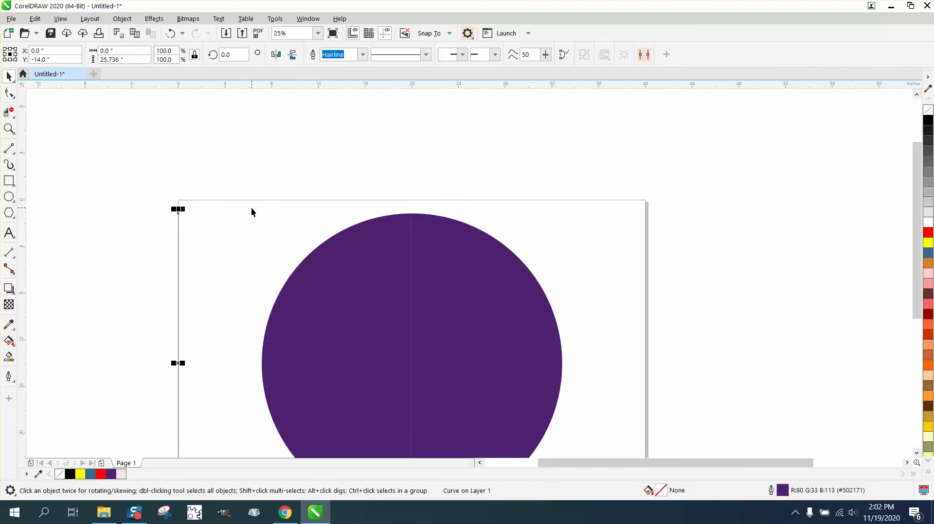
pyautogui.hotkey('ctrl', 'z')
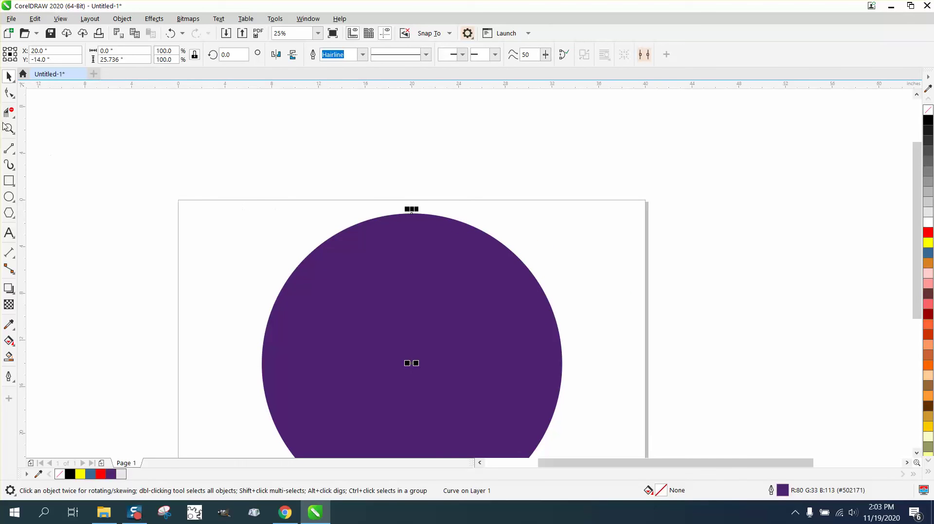
# Move the right circle half 20 inches right and the left half 20 inches left.
pyautogui.click(7, 128)
pyautogui.click(457, 243)
pyautogui.click(462, 246)
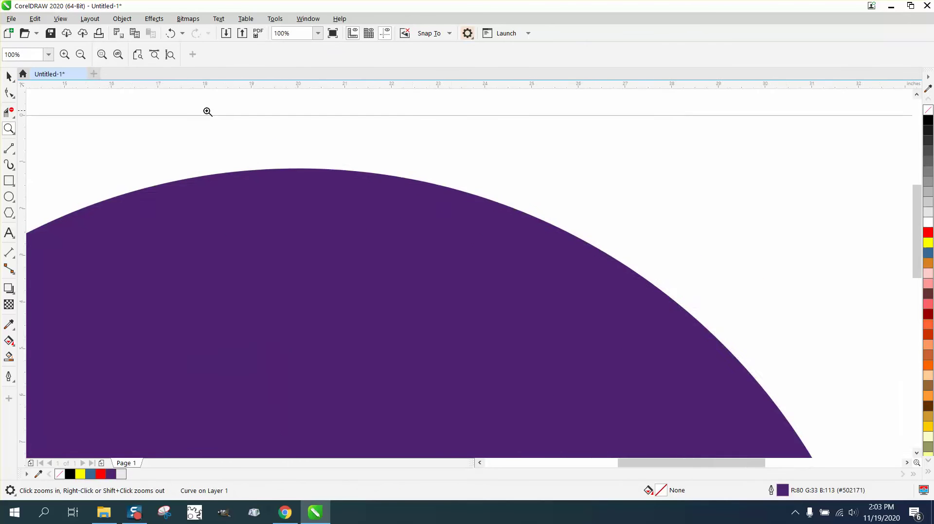
pyautogui.scroll(-3, 208, 111)
pyautogui.click(8, 77)
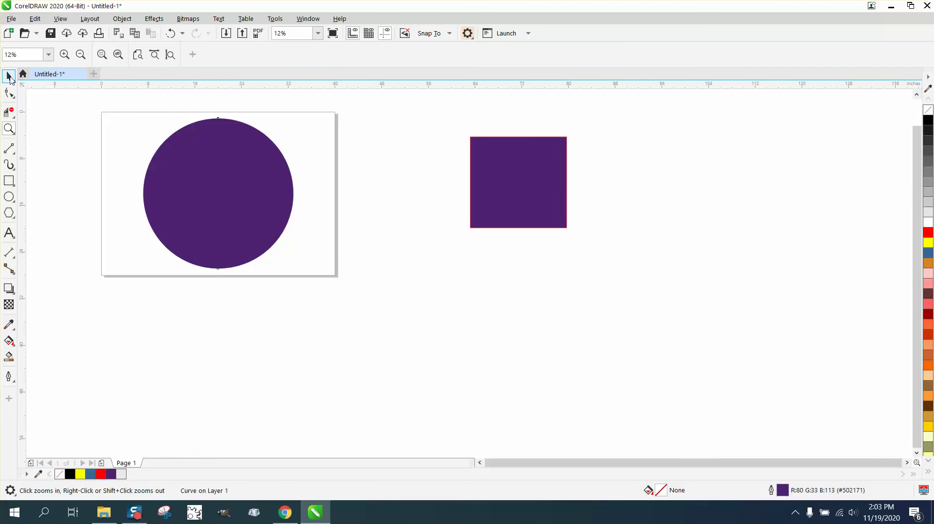
pyautogui.click(362, 128)
pyautogui.click(274, 184)
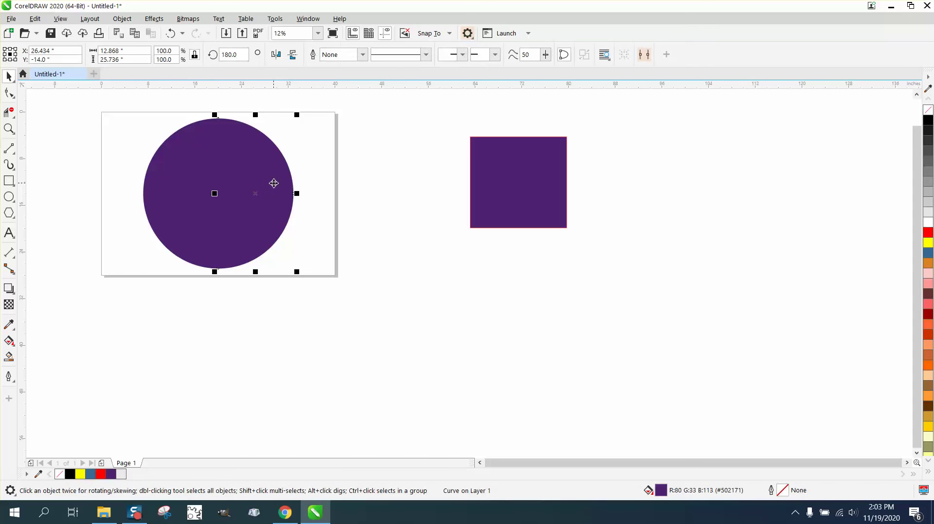
pyautogui.press('Right')
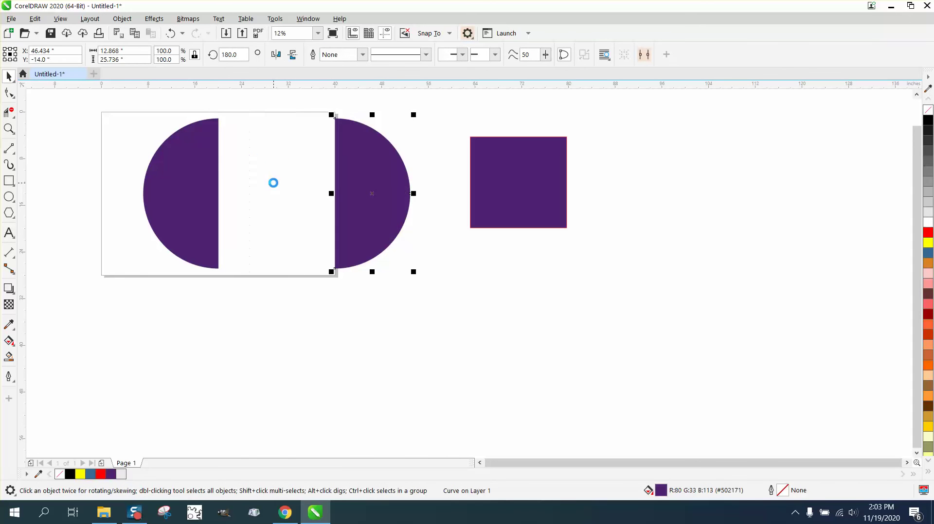
pyautogui.click(200, 189)
pyautogui.press('Left')
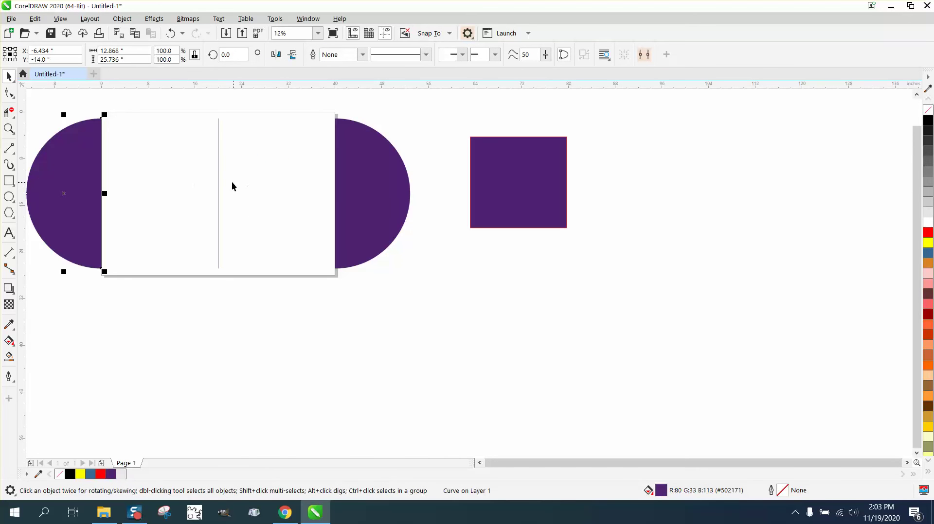
# Nudge one hairline onto each half's flat edge and select the right half with its line.
pyautogui.click(219, 183)
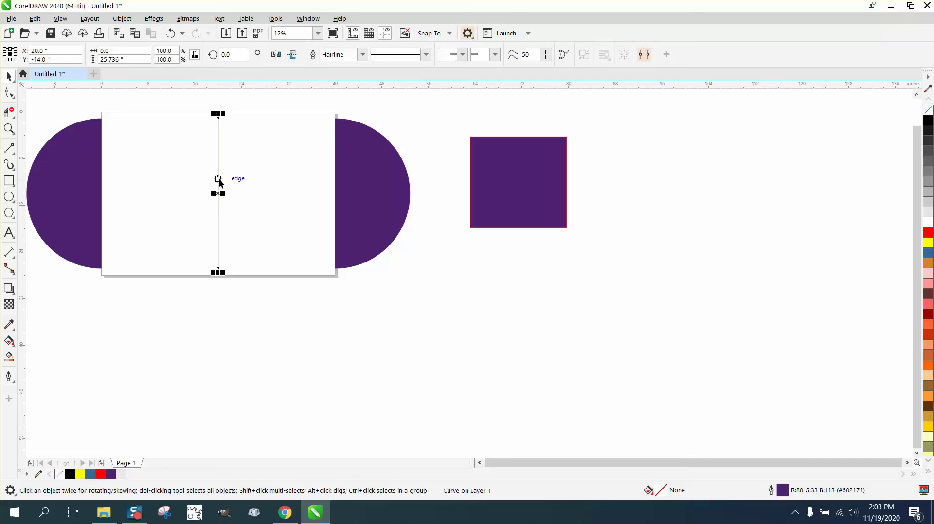
pyautogui.press('Left')
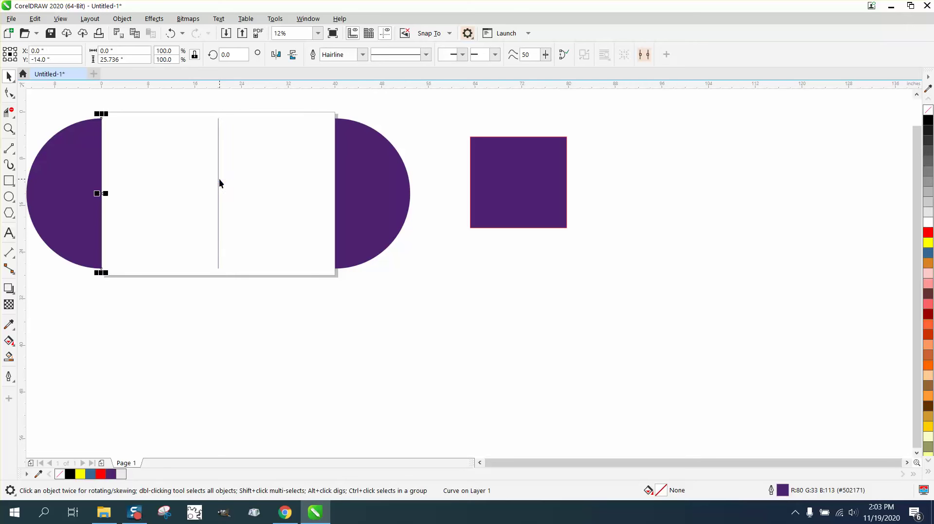
pyautogui.click(216, 180)
pyautogui.click(218, 181)
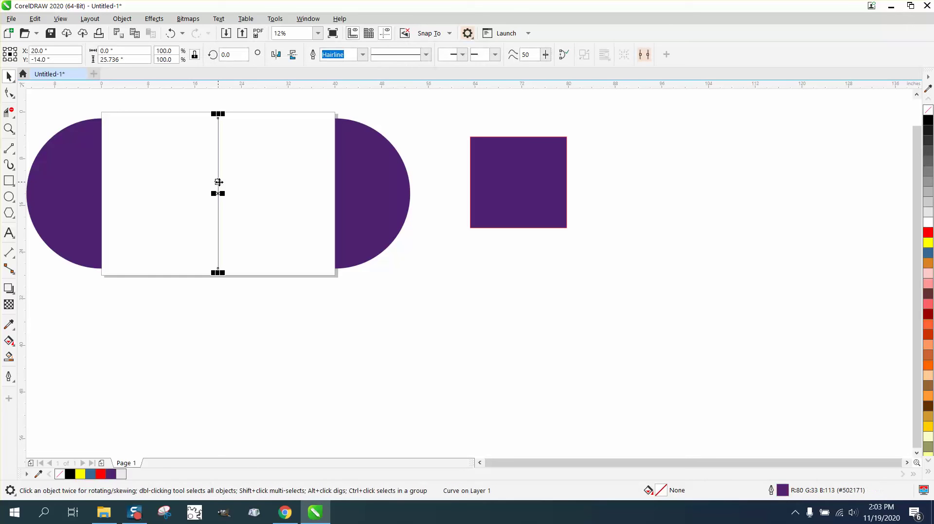
pyautogui.press('Right')
pyautogui.moveTo(310, 103); pyautogui.dragTo(451, 297)
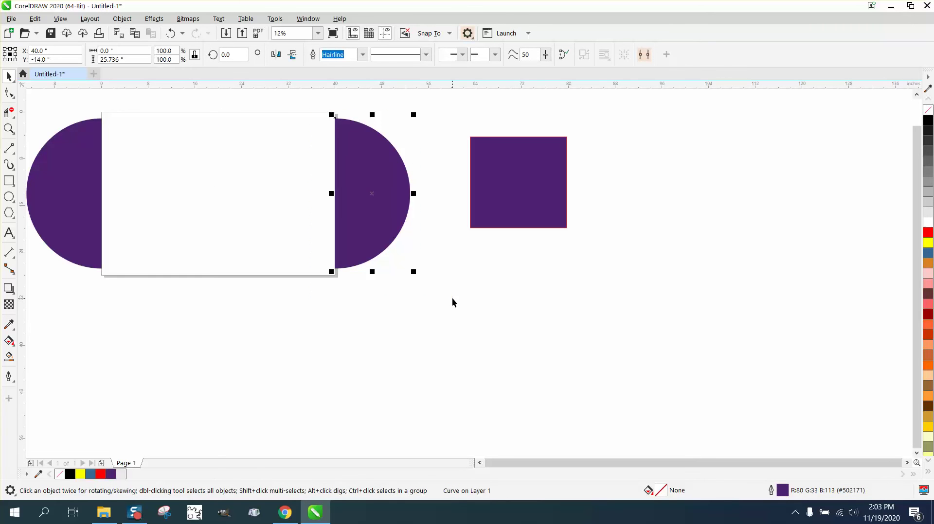
# Group the right half-circle with its hairline via Object > Group.
pyautogui.click(153, 21)
pyautogui.moveTo(129, 21)
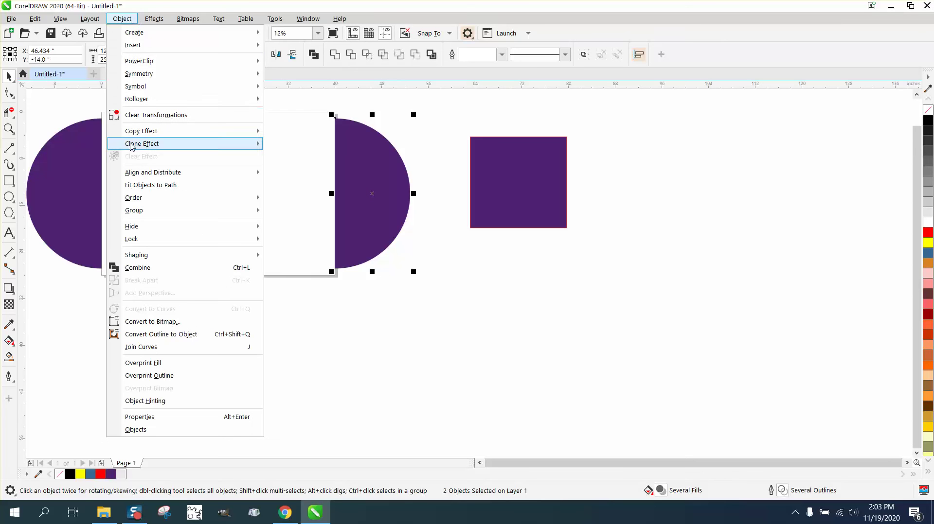
pyautogui.moveTo(136, 210)
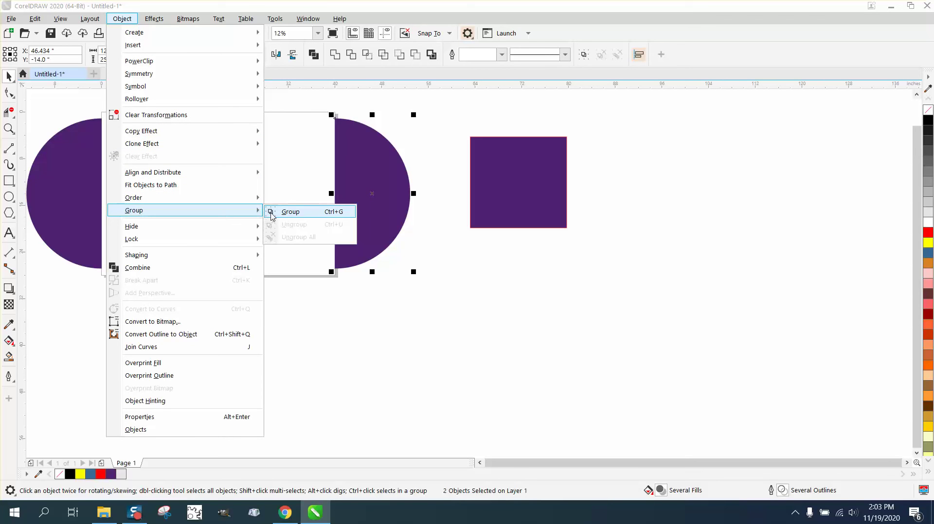
pyautogui.click(291, 212)
# Group the left half-circle with its hairline and nudge the group back onto the page.
pyautogui.scroll(-1, 37, 113)
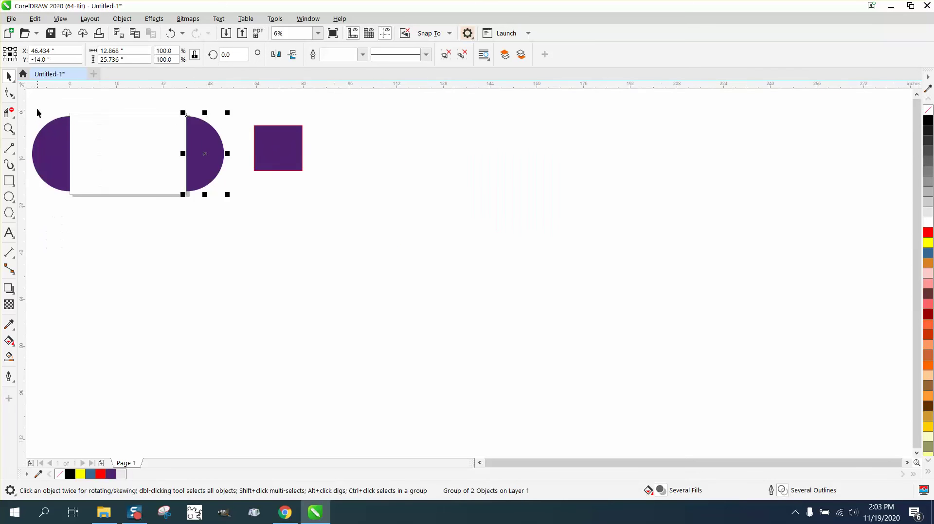
pyautogui.hscroll(-1, 30, 102)
pyautogui.moveTo(100, 103); pyautogui.dragTo(181, 222)
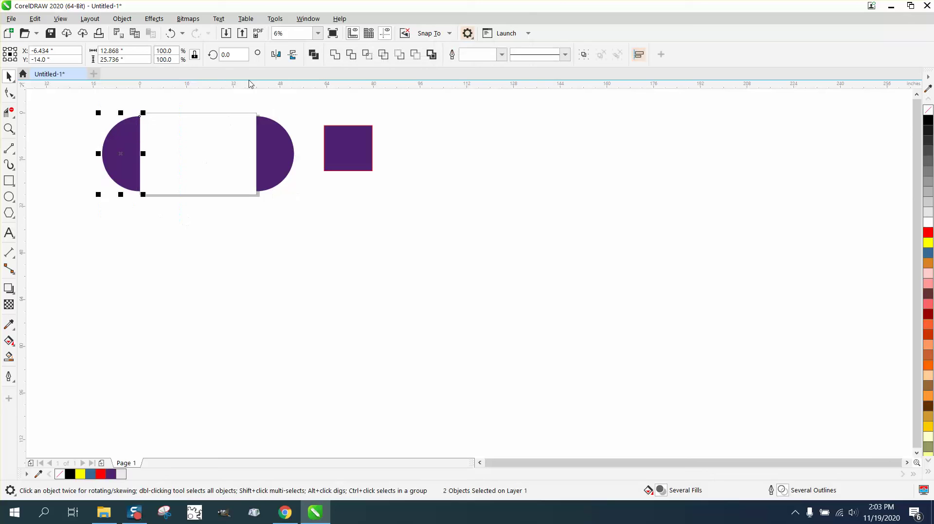
pyautogui.click(122, 19)
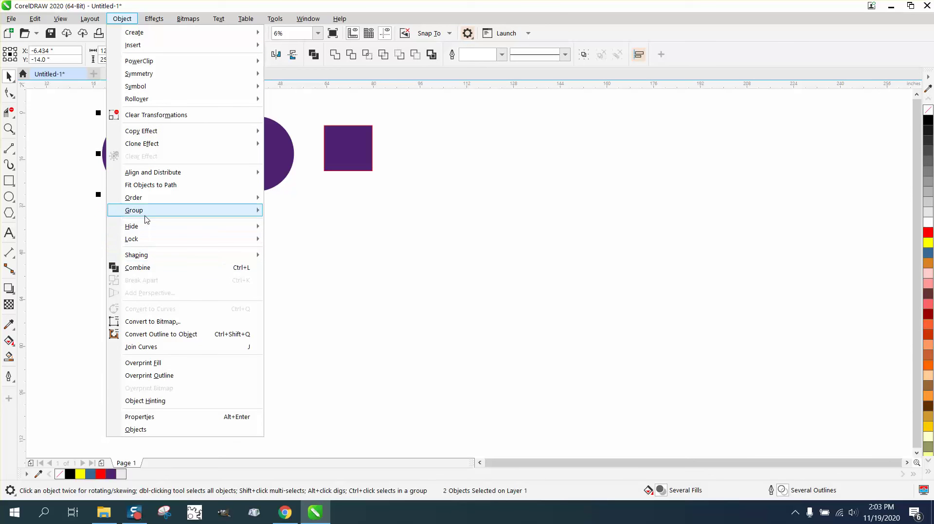
pyautogui.moveTo(146, 220)
pyautogui.click(277, 212)
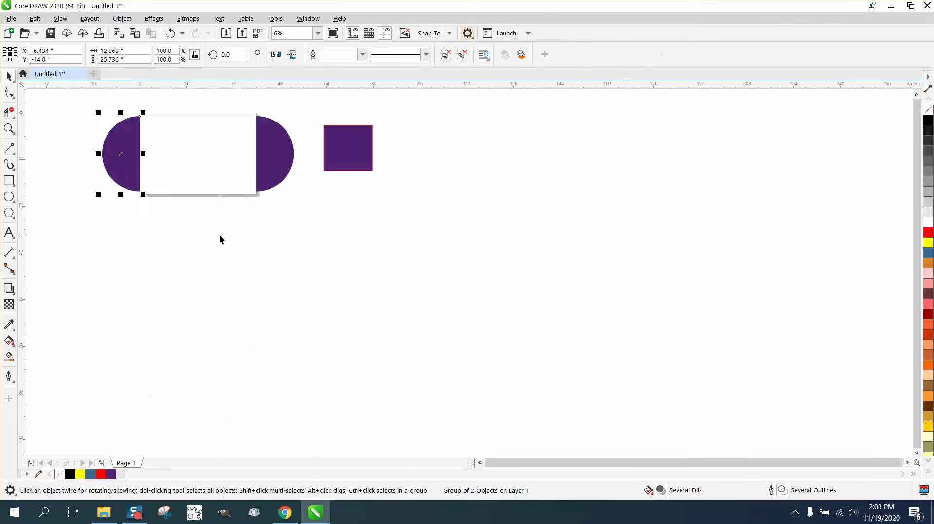
pyautogui.press('Right')
# Slide the right half group left to close the circle, then zoom in to check for a seam.
pyautogui.click(278, 168)
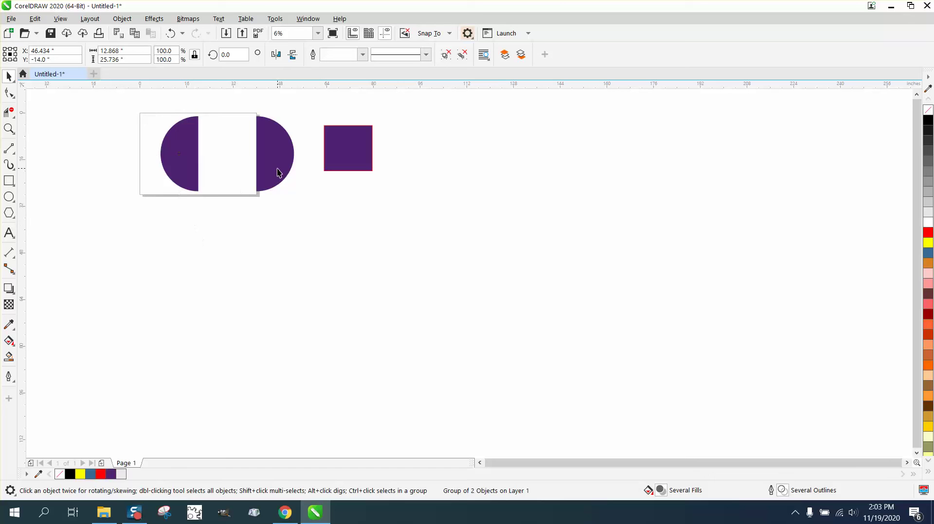
pyautogui.press('Left')
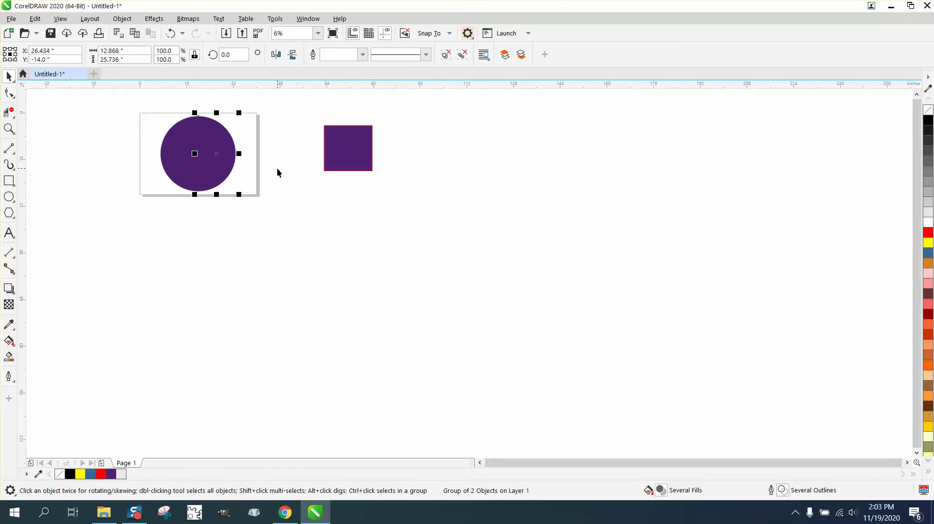
pyautogui.click(9, 129)
pyautogui.moveTo(167, 114); pyautogui.dragTo(238, 142)
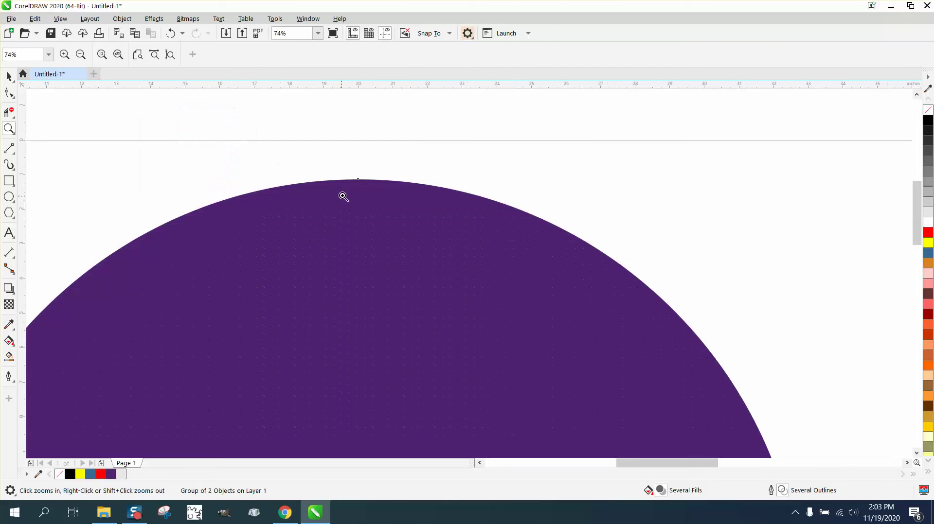
pyautogui.moveTo(346, 175); pyautogui.dragTo(384, 193)
pyautogui.scroll(-6, 374, 187)
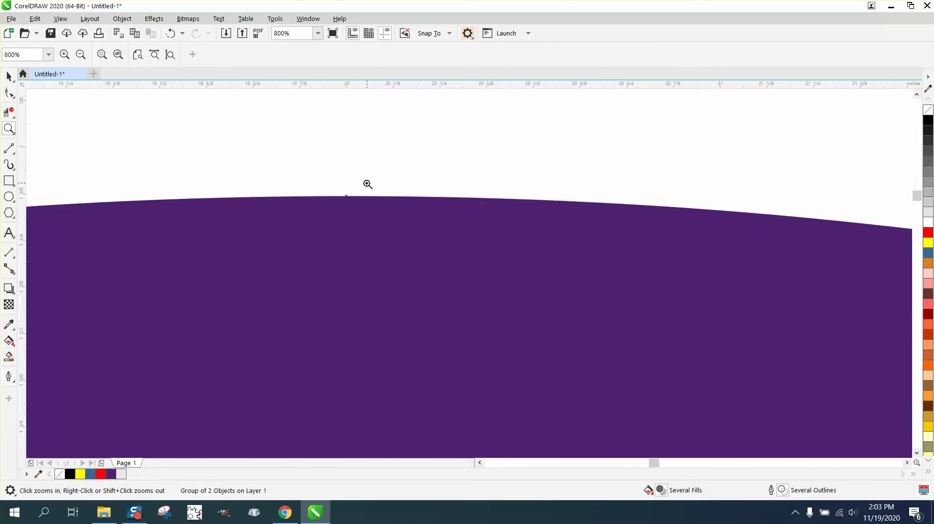
pyautogui.scroll(-3, 367, 184)
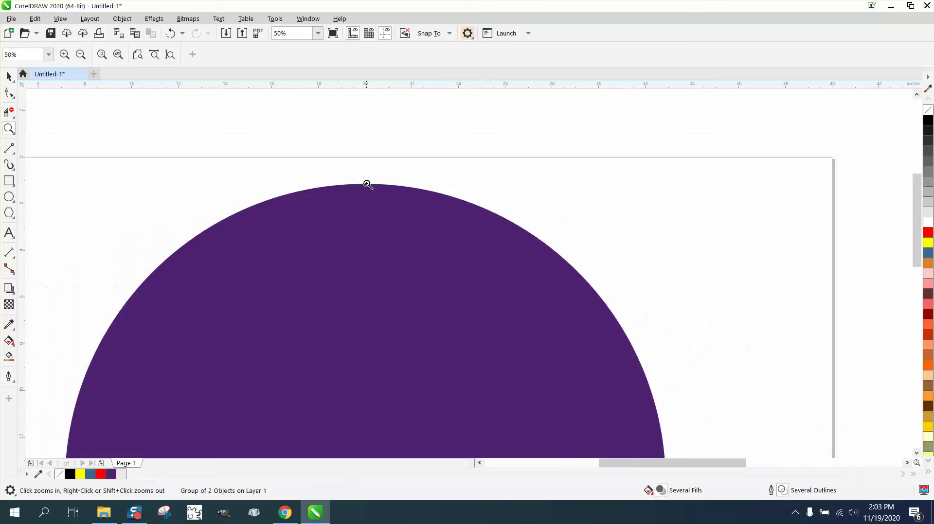
pyautogui.scroll(-1, 367, 184)
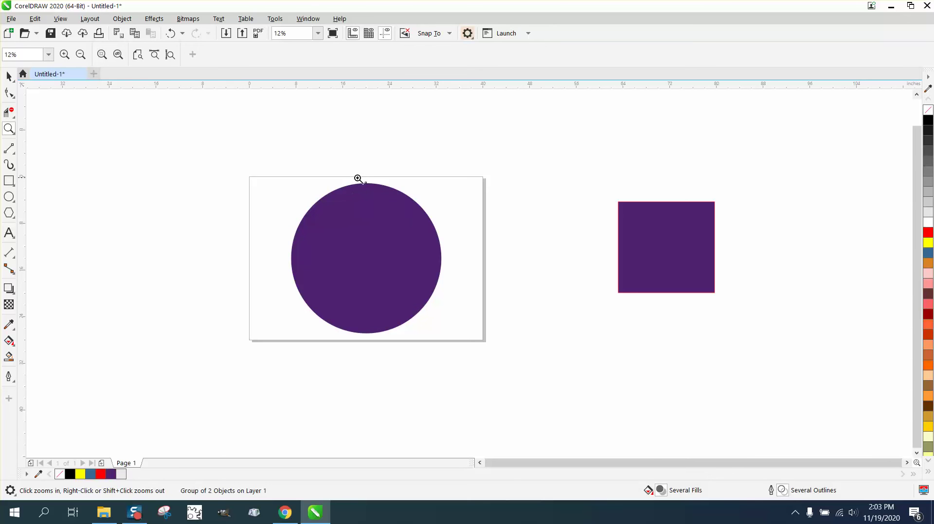
pyautogui.scroll(-1, 359, 188)
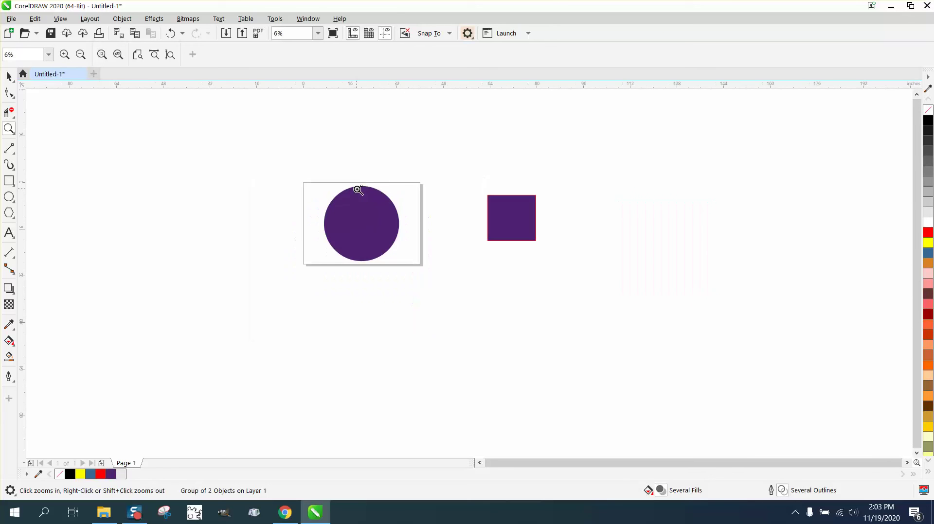
pyautogui.moveTo(325, 176); pyautogui.dragTo(414, 281)
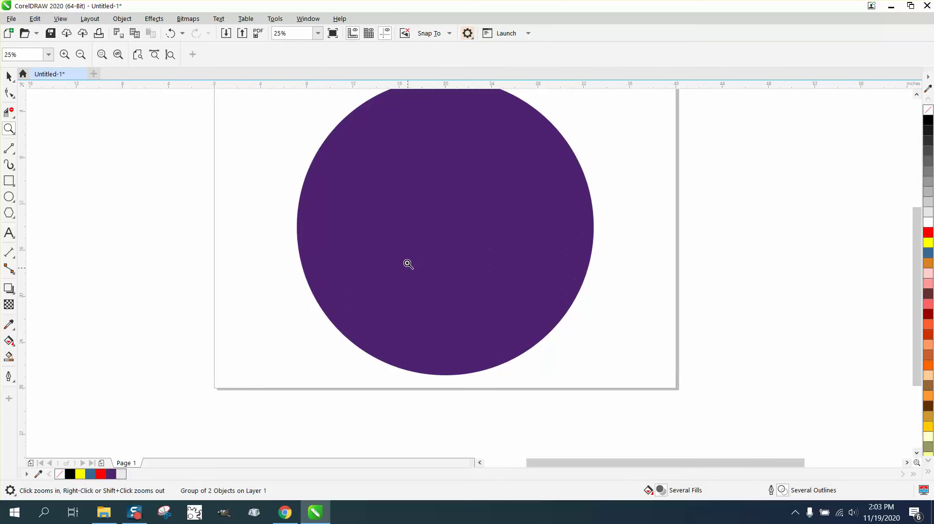